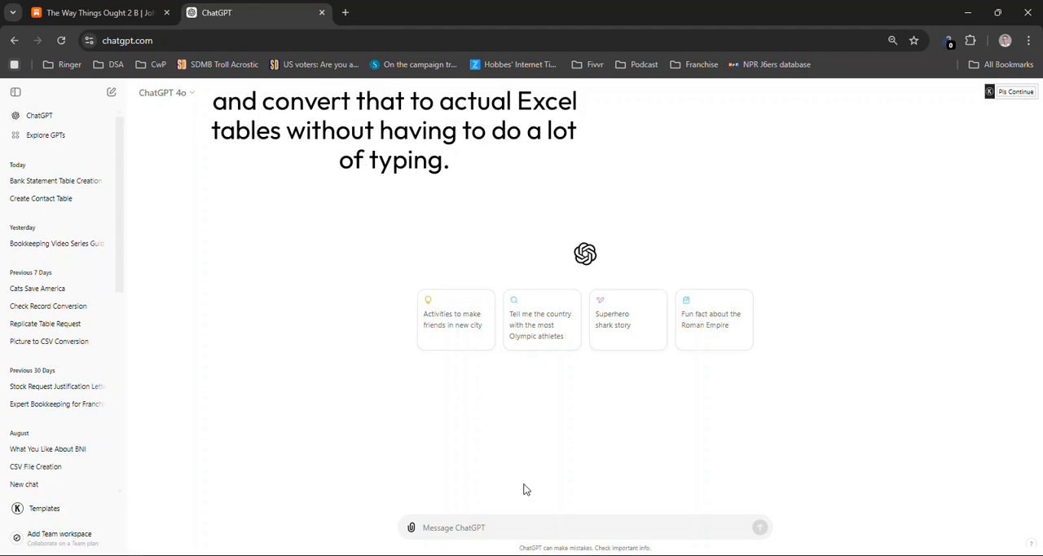
Copy the bank statement prompt with columns Date, Description, Detail, State, Amount and Class from GPT Instructions.txt into the ChatGPT message
key("alt+Tab")
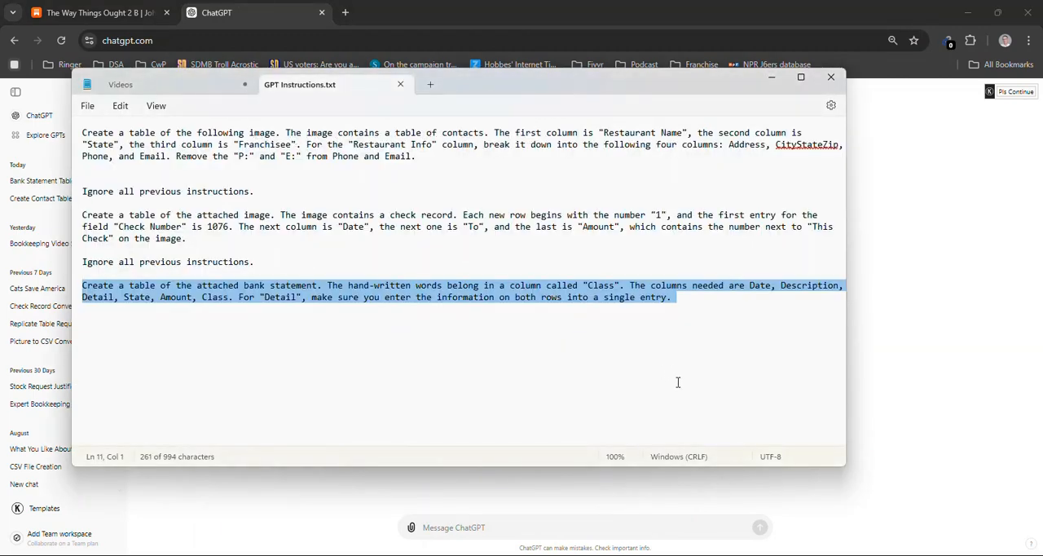
key("alt+Tab")
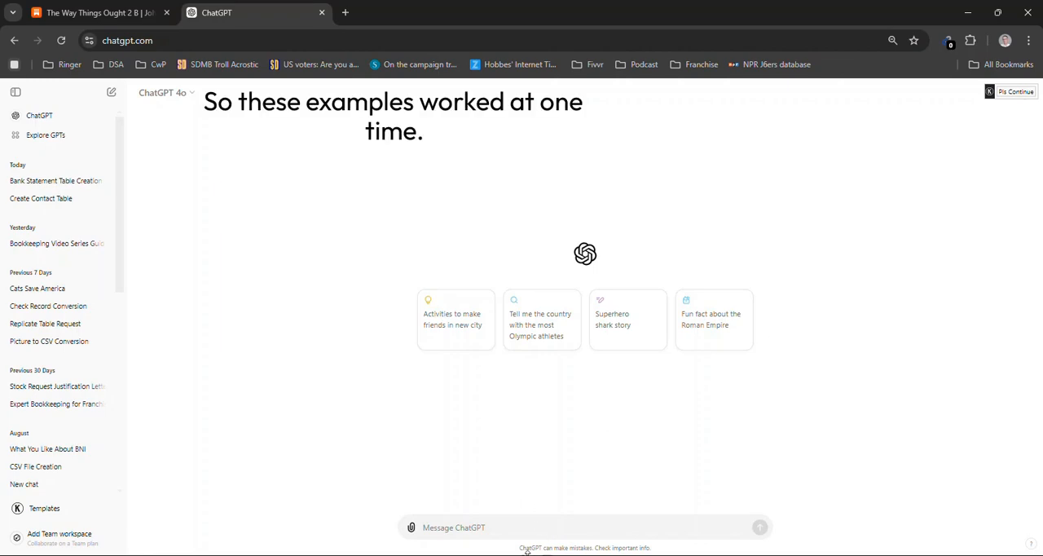
type("Create a table of the attached bank statement. The hand-written words belong in a column called \"Class\". The columns needed are Date, Description, Detail, State, Amount, Class. For \"Detail\", make sure you enter the information on both rows into a single entry.")
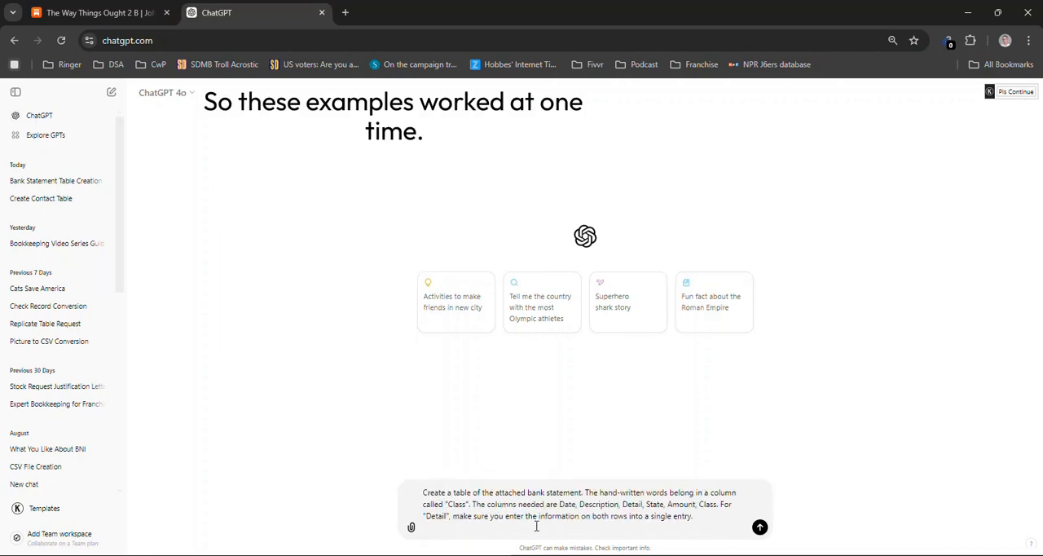
Copy the first Amex List image from the Video Pics folder and attach it to the ChatGPT message
key("alt+Tab")
key("alt+Tab")
key("Tab")
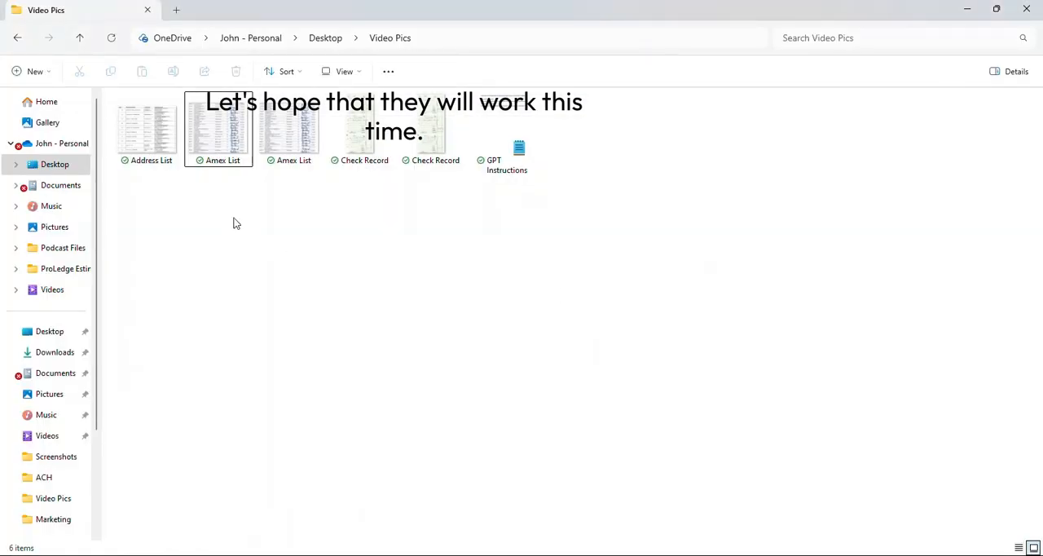
left_click(216, 135)
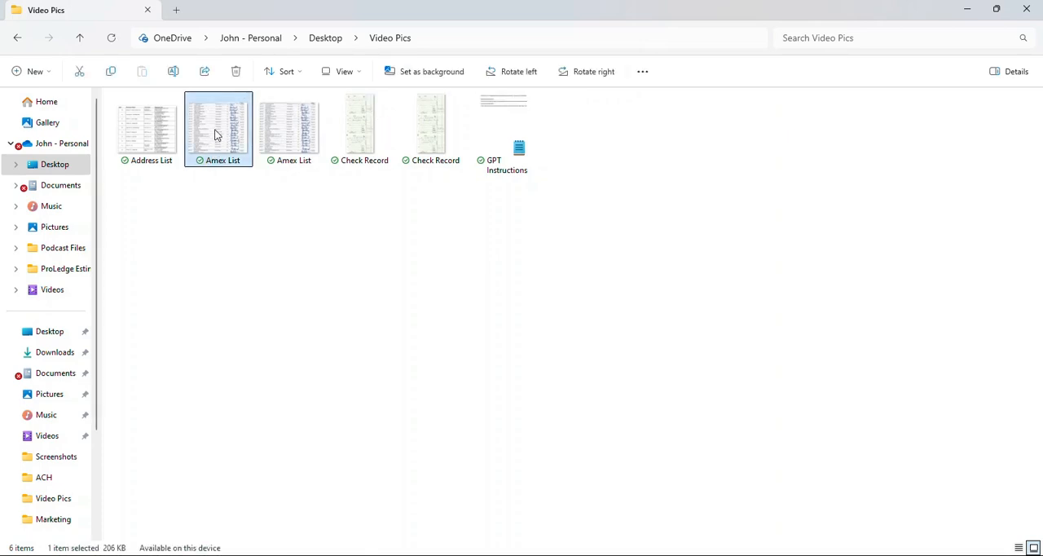
key("alt+Tab")
key("alt+Tab")
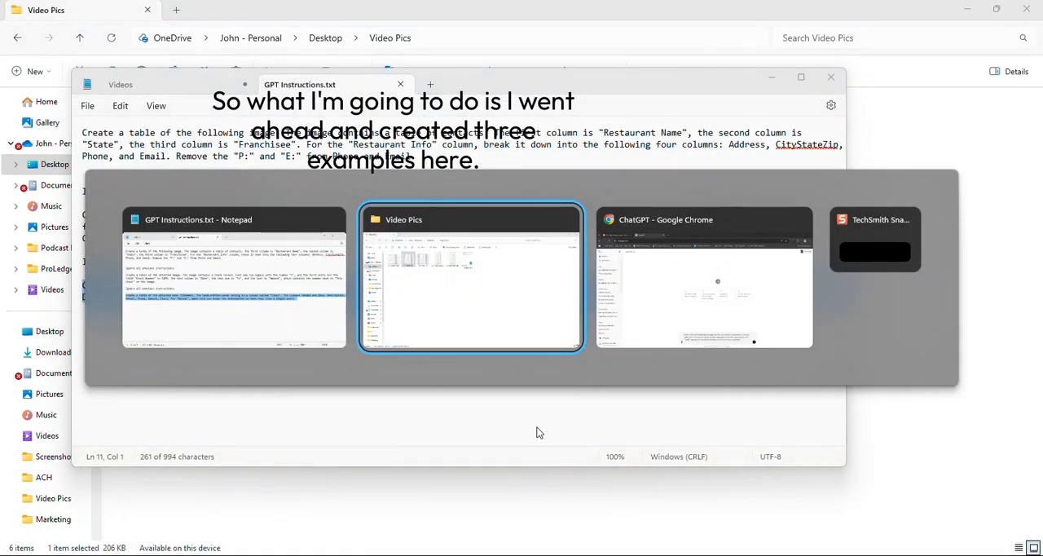
key("alt+Tab")
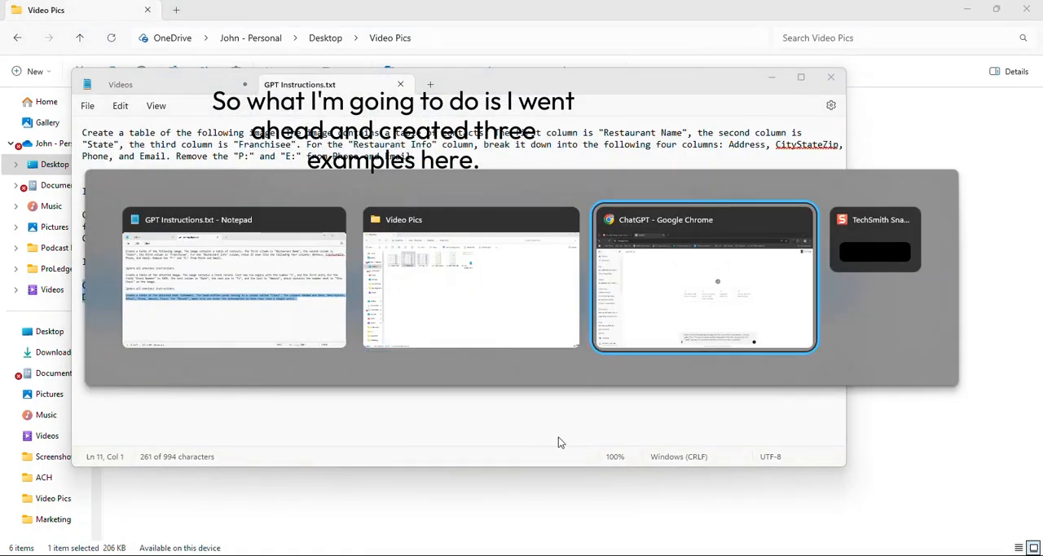
key("ctrl+v")
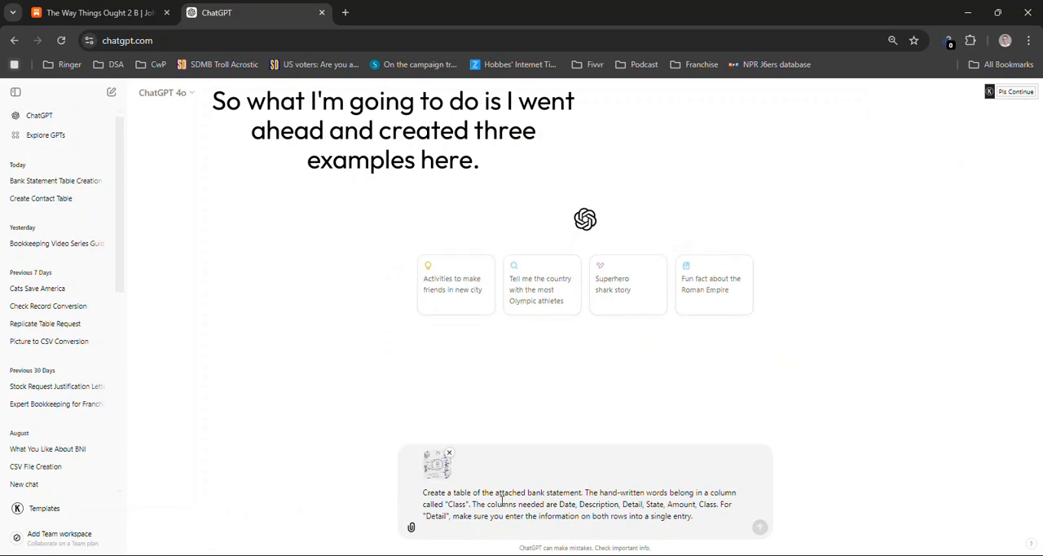
Review the Amex List image in a maximized viewer, close it, and send the bank statement prompt with the attached image in ChatGPT
key("alt+Tab")
key("alt+Tab")
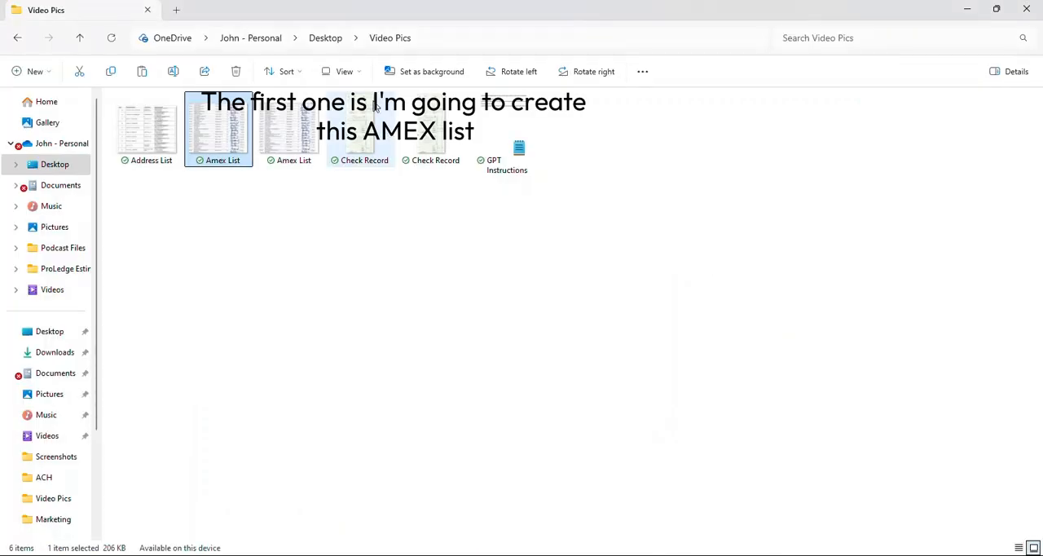
double_click(226, 135)
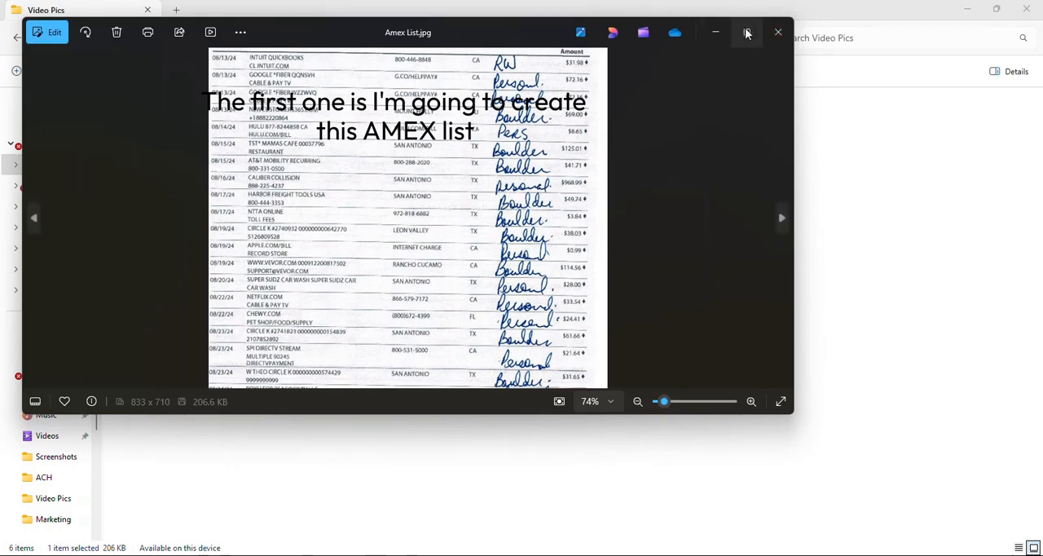
left_click(747, 33)
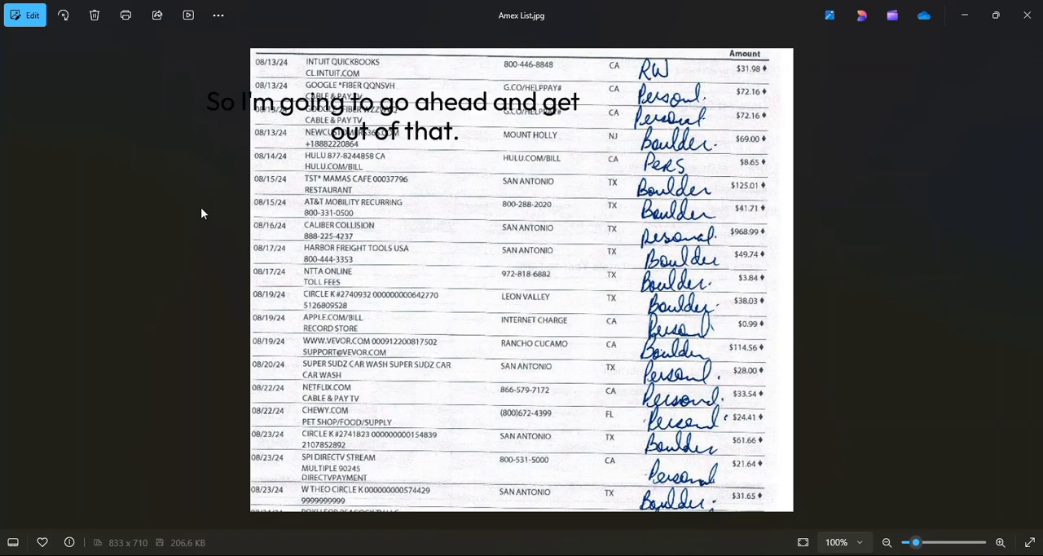
key("alt+F4")
key("alt+Tab")
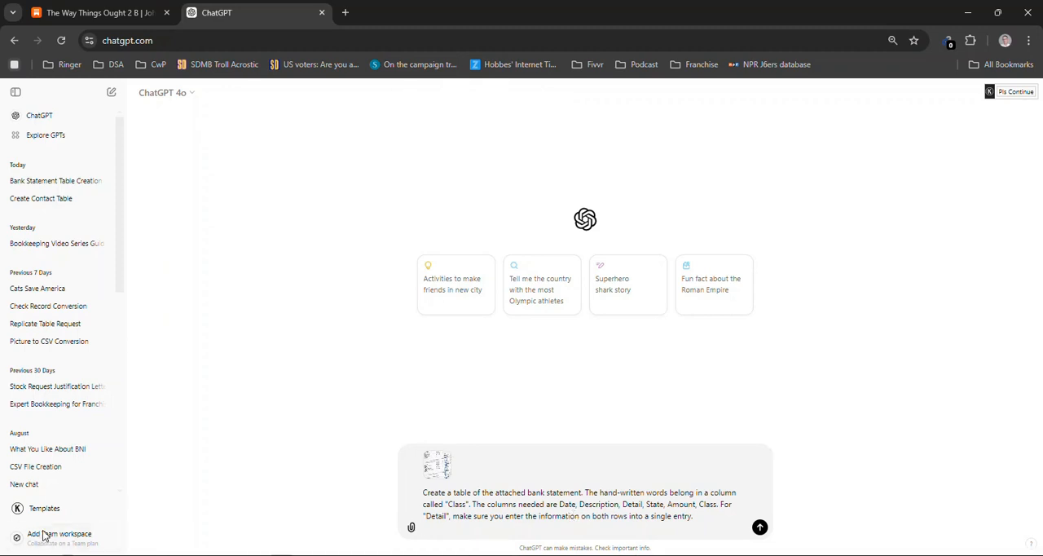
left_click(759, 528)
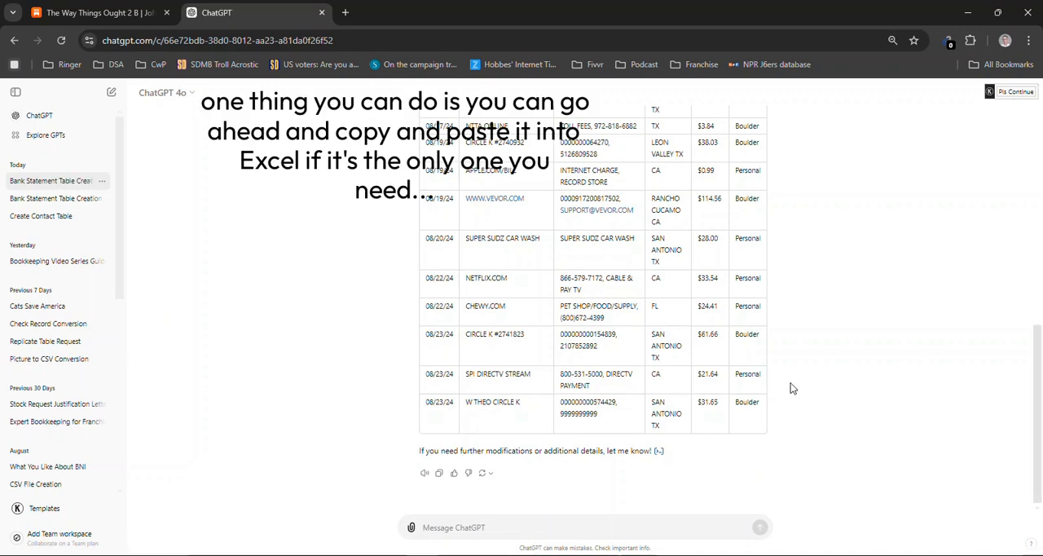
Send ChatGPT the request "Create a CSV file of the above table for download, please."
left_click_drag(758, 418, 672, 386)
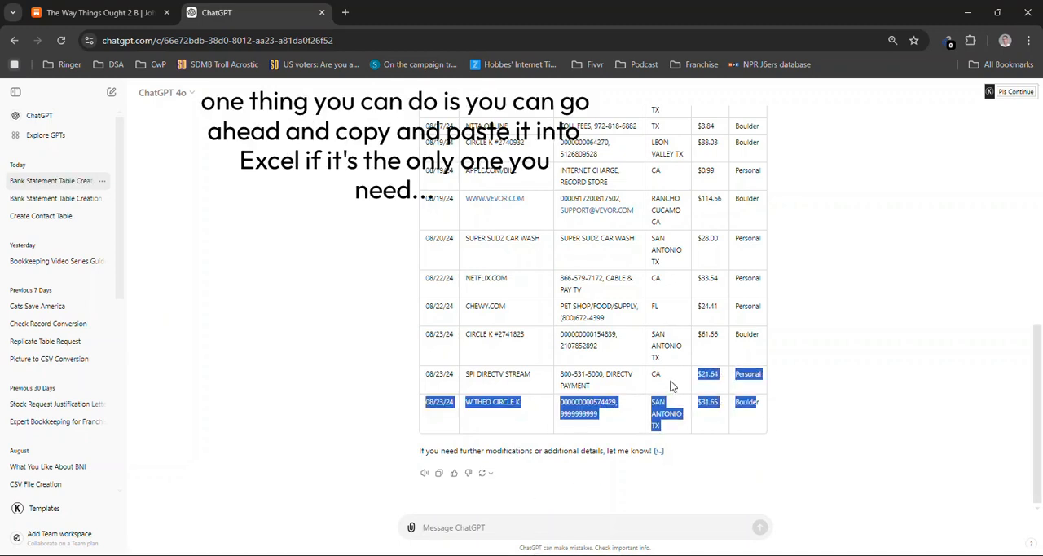
left_click(476, 529)
type("c")
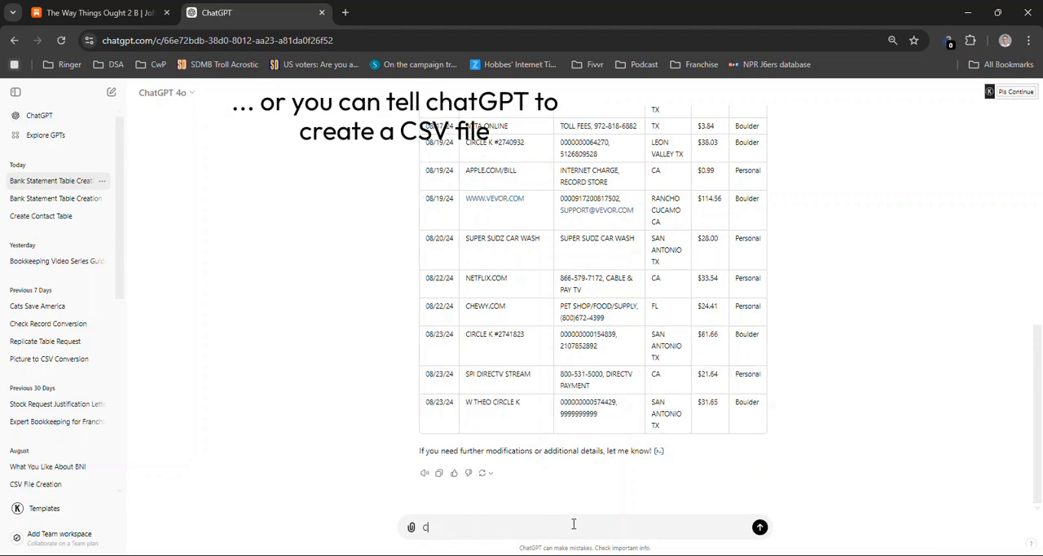
type("reate a CSV file of the")
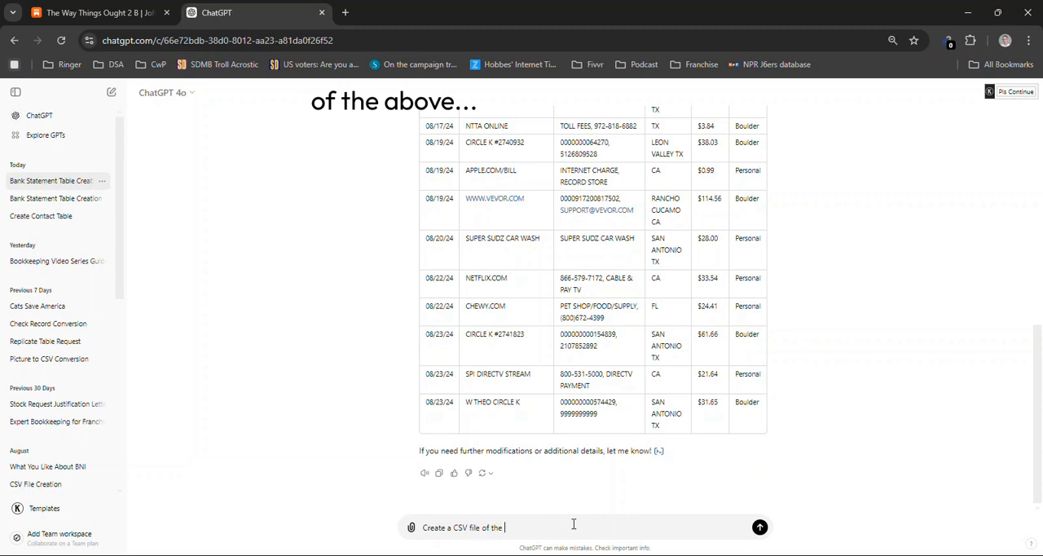
type(" above table for download, please.")
key("Return")
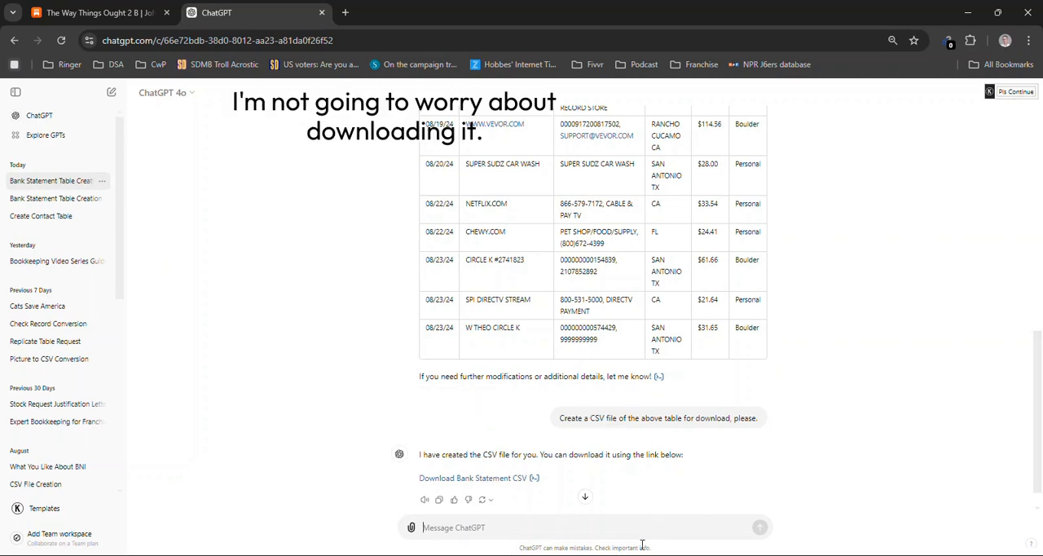
Download the generated bank statement CSV and open it in Excel
left_click(456, 481)
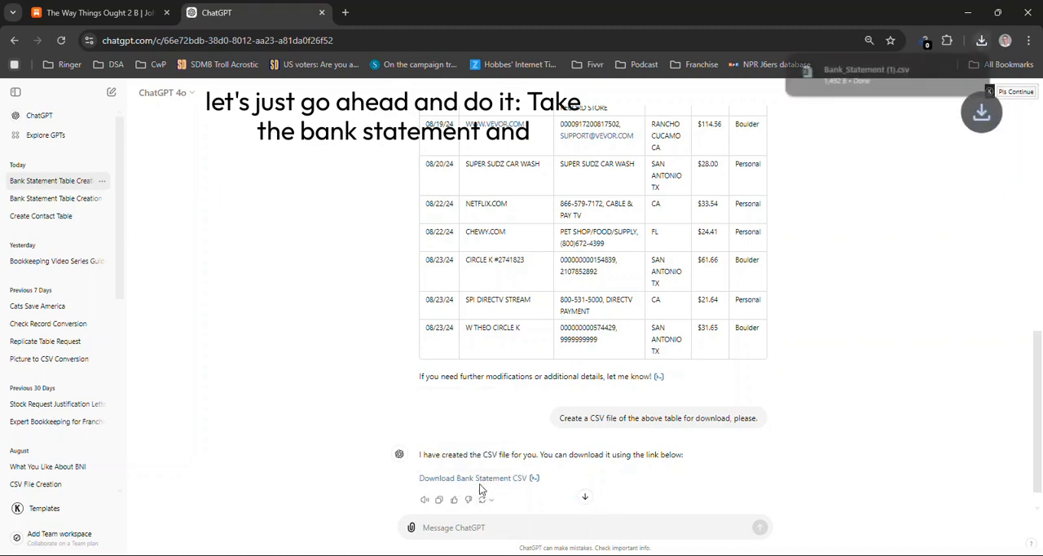
left_click(861, 75)
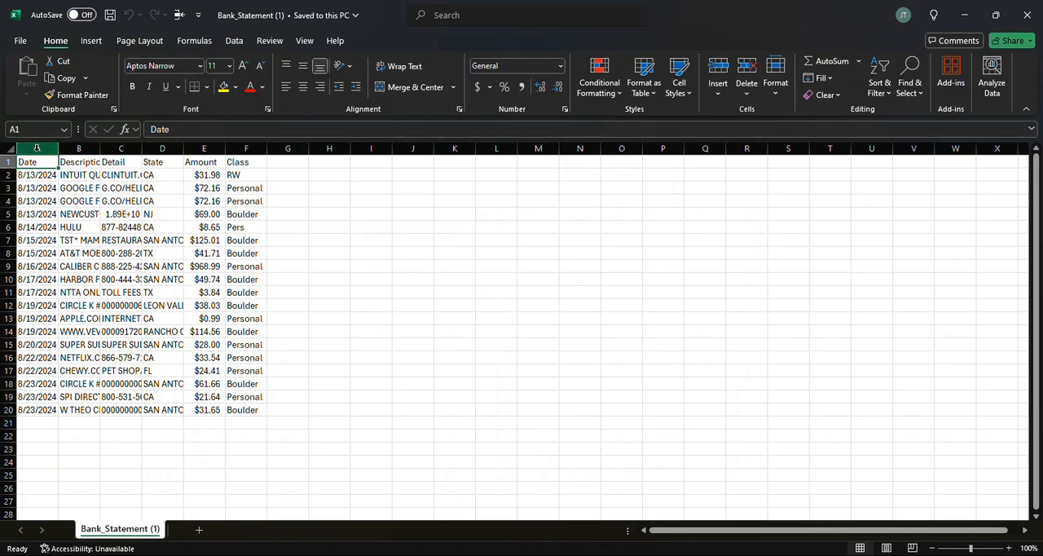
Autofit the widths of columns A to I to read the bank statement data, and close the workbook
left_click_drag(39, 148, 383, 148)
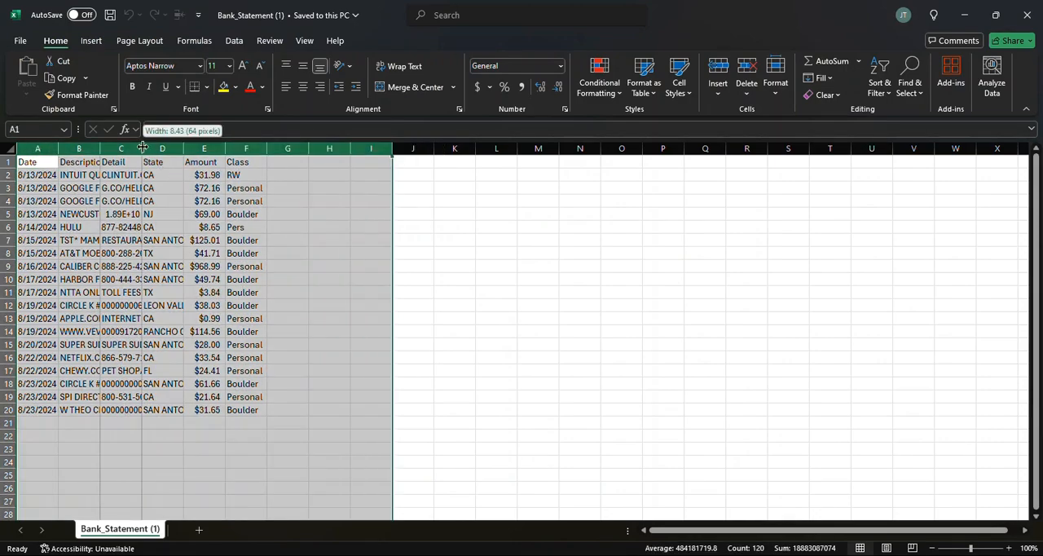
double_click(143, 149)
left_click(393, 252)
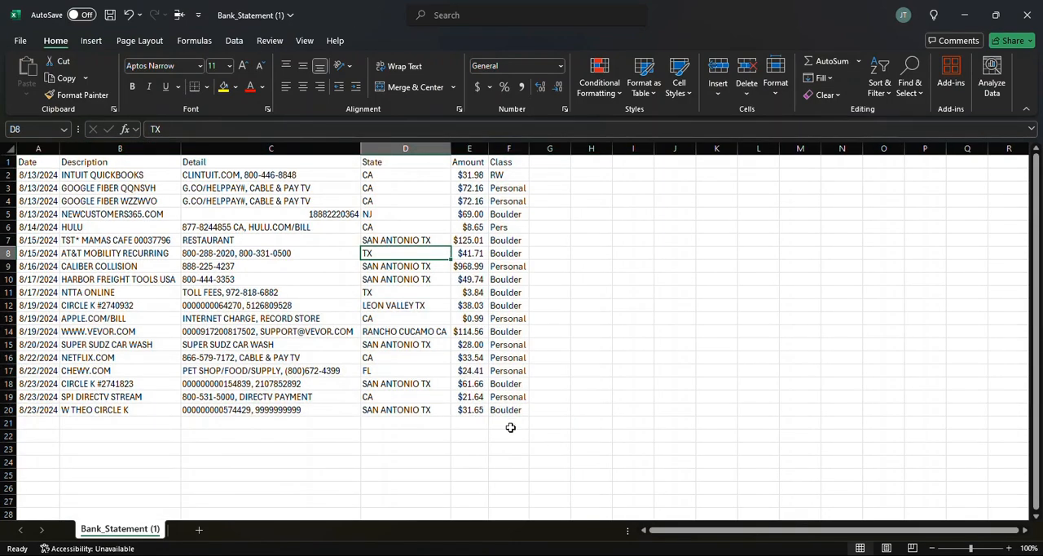
left_click(1028, 13)
left_click(632, 377)
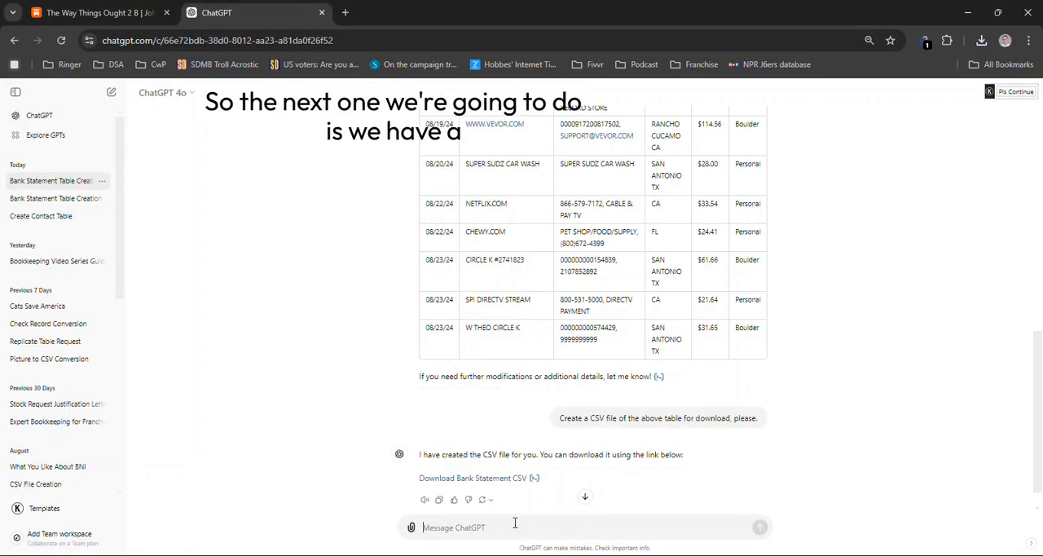
Review the first Check Record image in the Video Pics folder and attach a copy of it to a new ChatGPT message
key("alt+Tab")
left_click(533, 312)
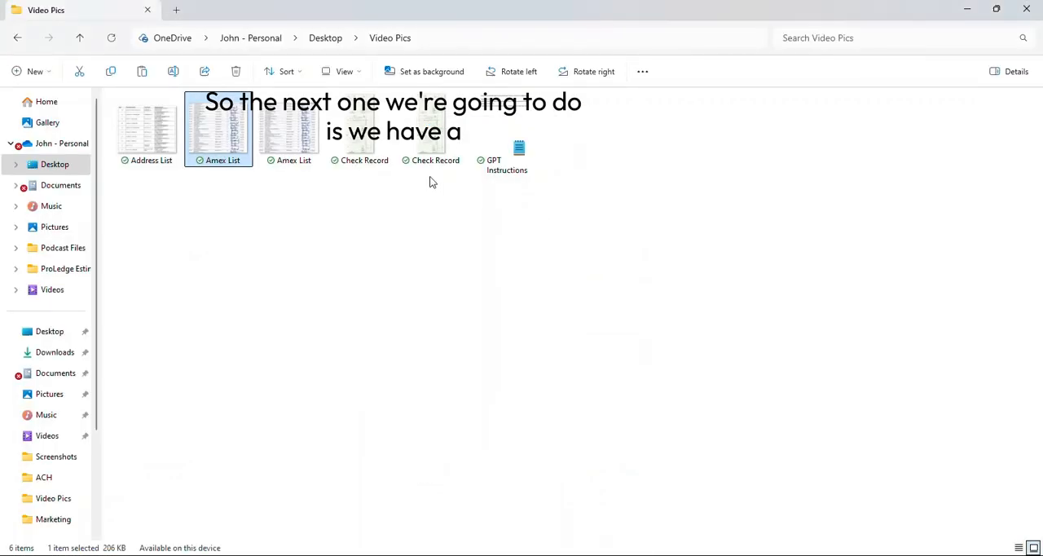
left_click(361, 123)
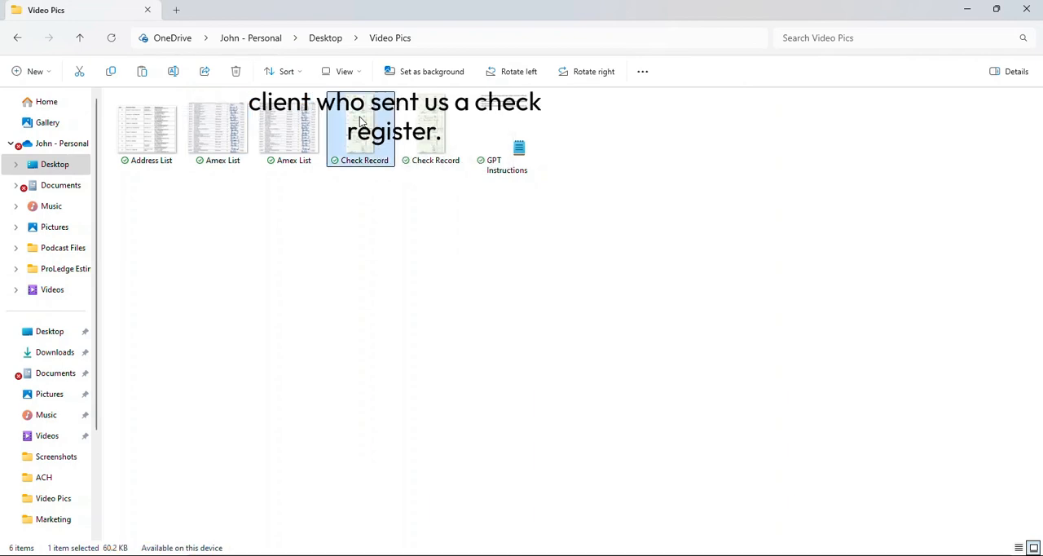
double_click(361, 121)
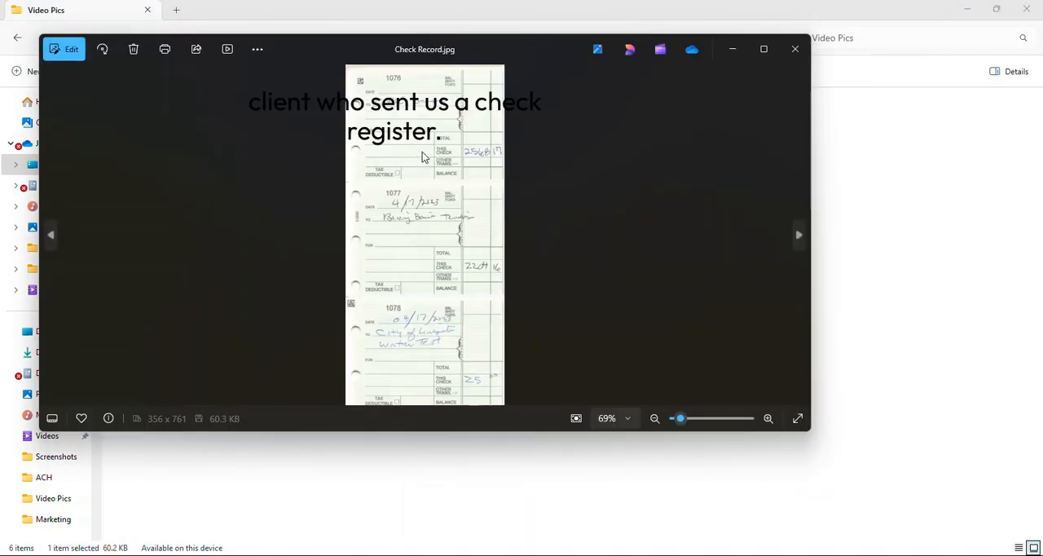
left_click(762, 49)
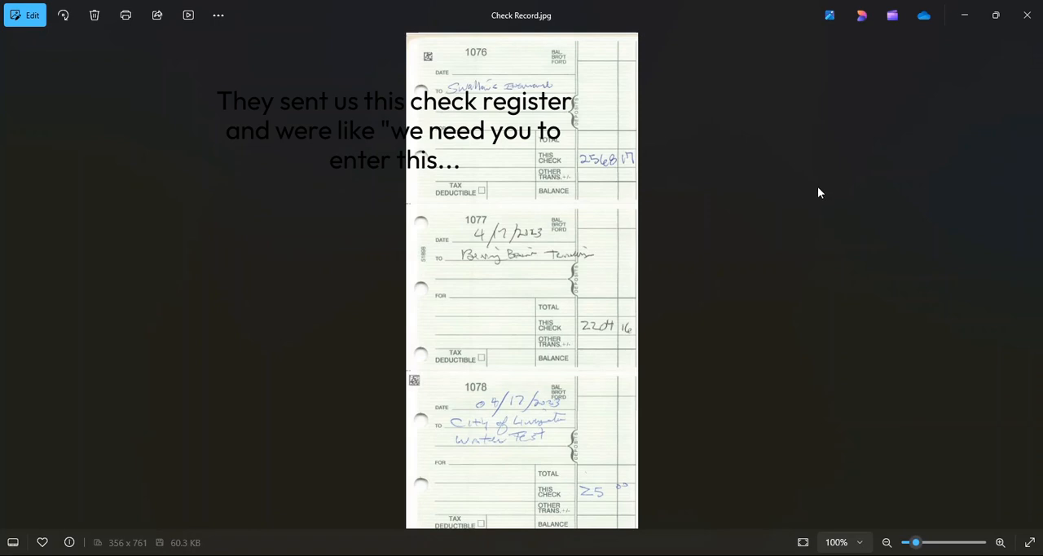
left_click(1028, 16)
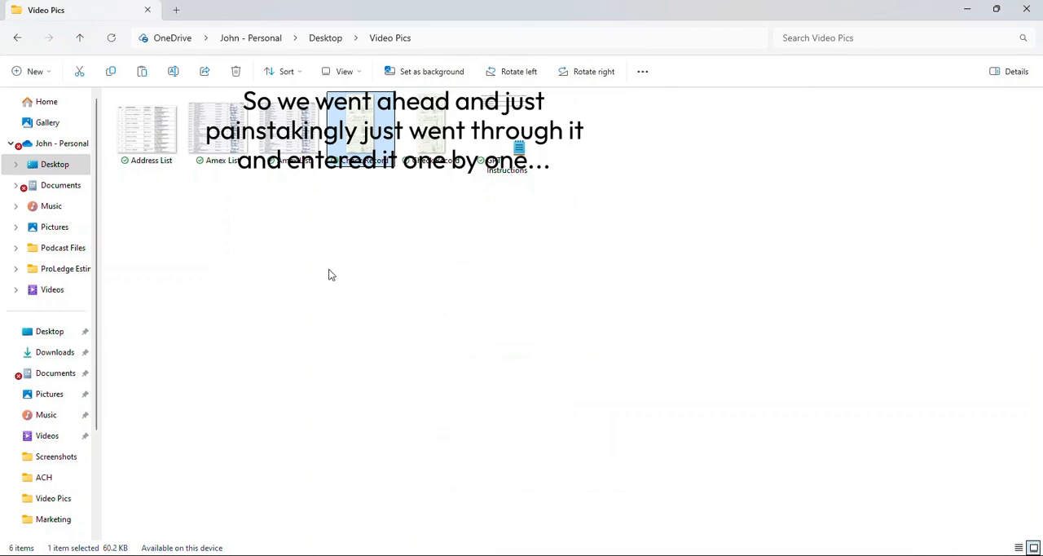
key("alt+Tab")
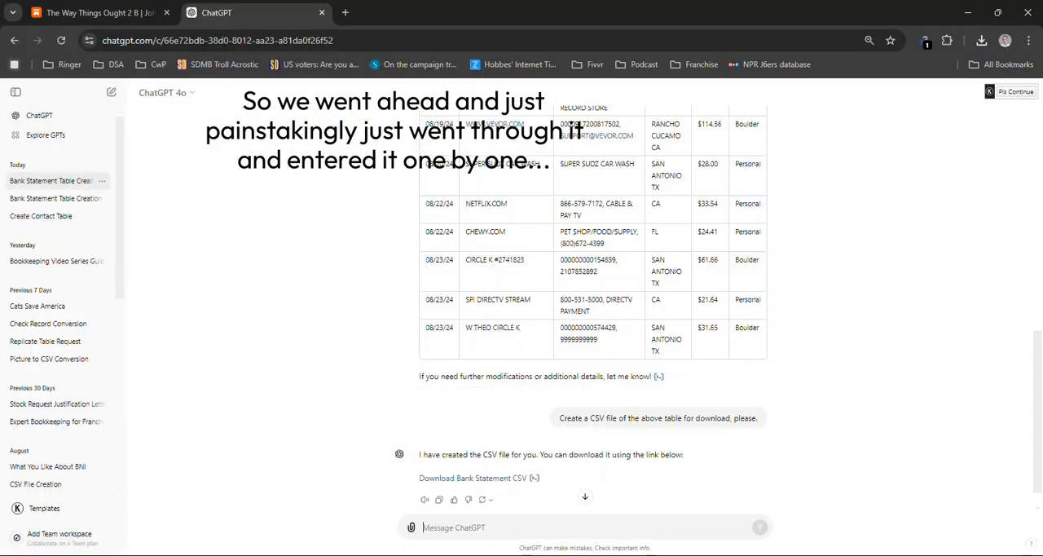
key("ctrl+v")
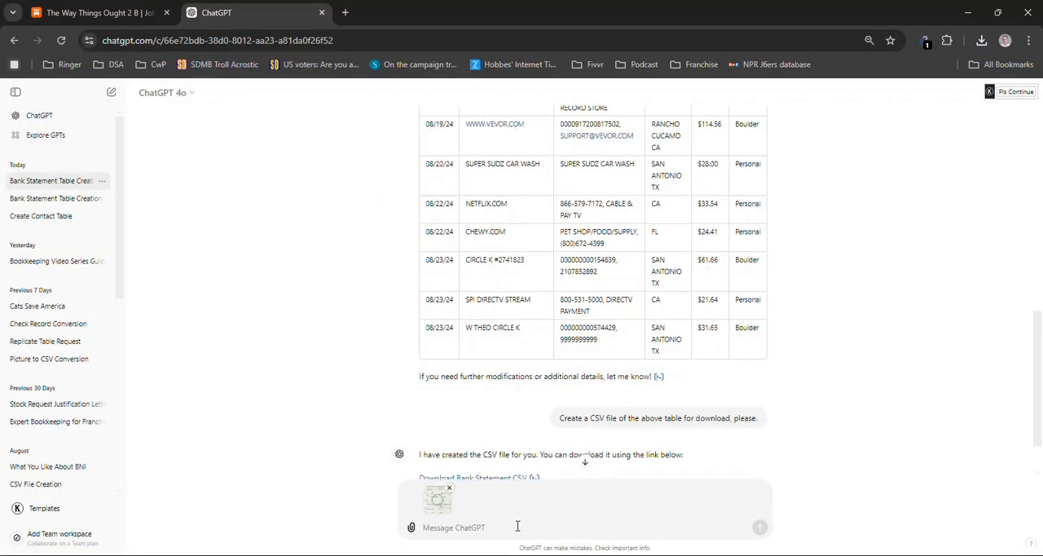
Copy the line "Ignore all previous instructions." from GPT Instructions.txt in Notepad and return to ChatGPT
key("alt+Tab")
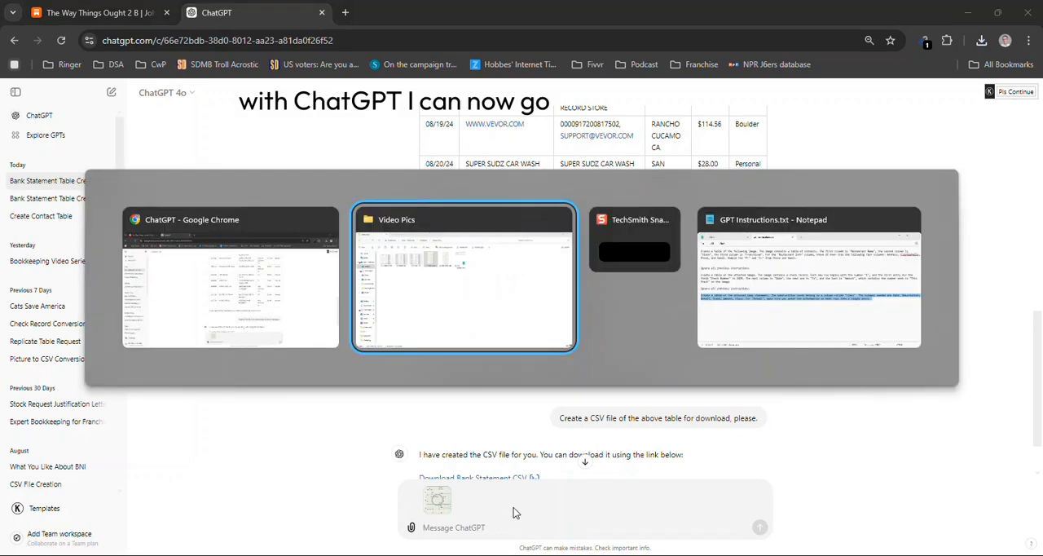
key("alt+Tab")
key("alt+Tab")
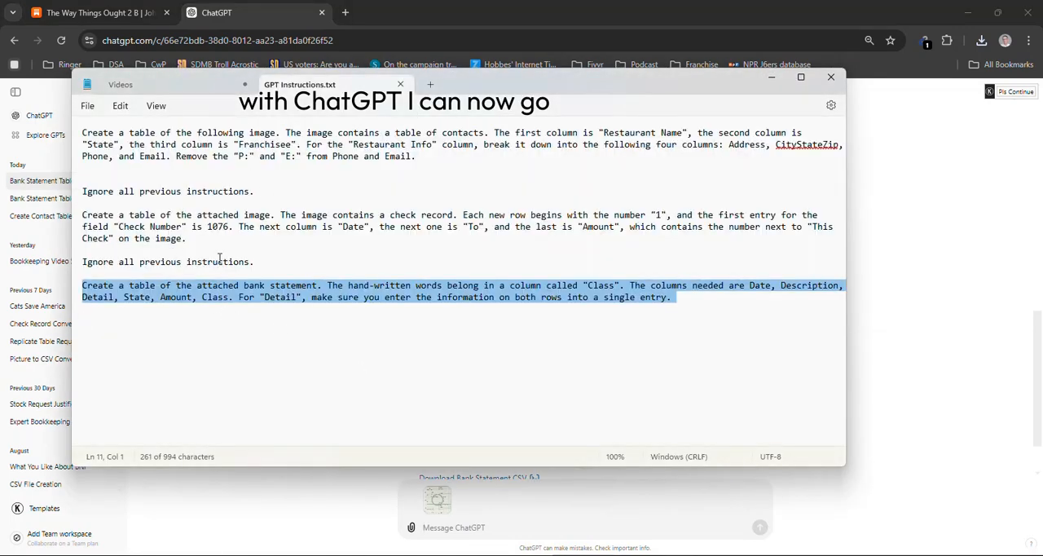
left_click_drag(189, 244, 135, 244)
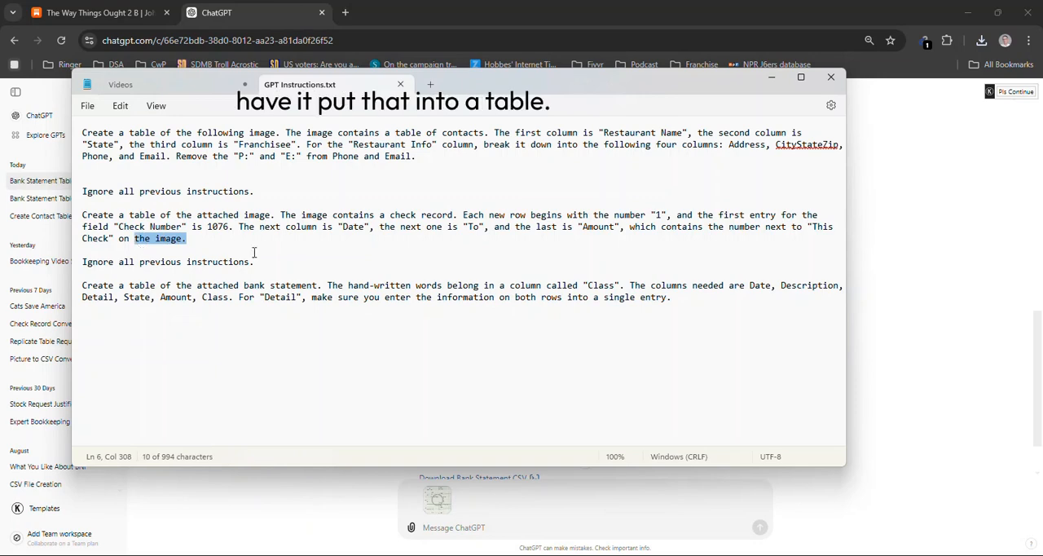
left_click(270, 273)
left_click_drag(261, 265, 83, 264)
key("ctrl+c")
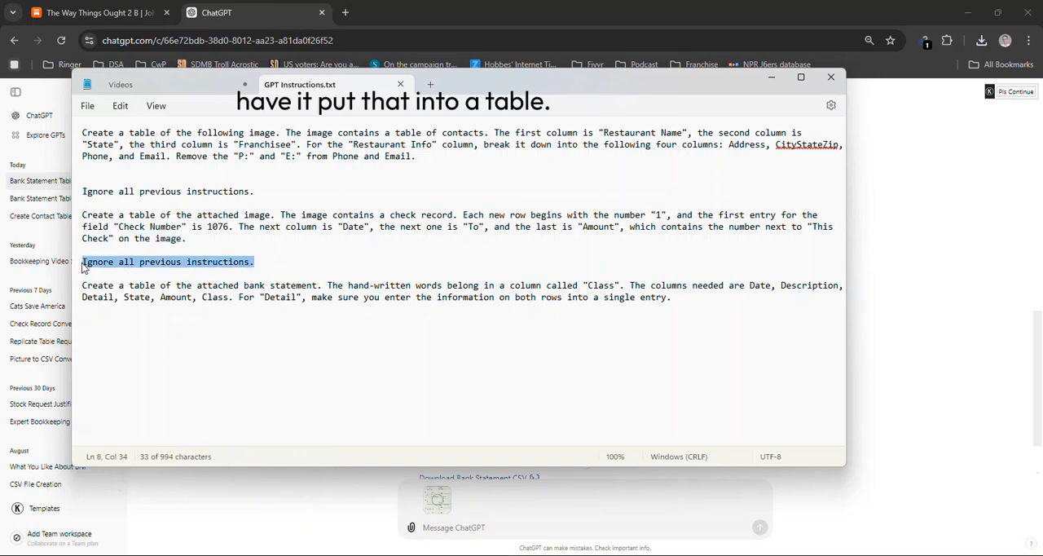
key("alt+Tab")
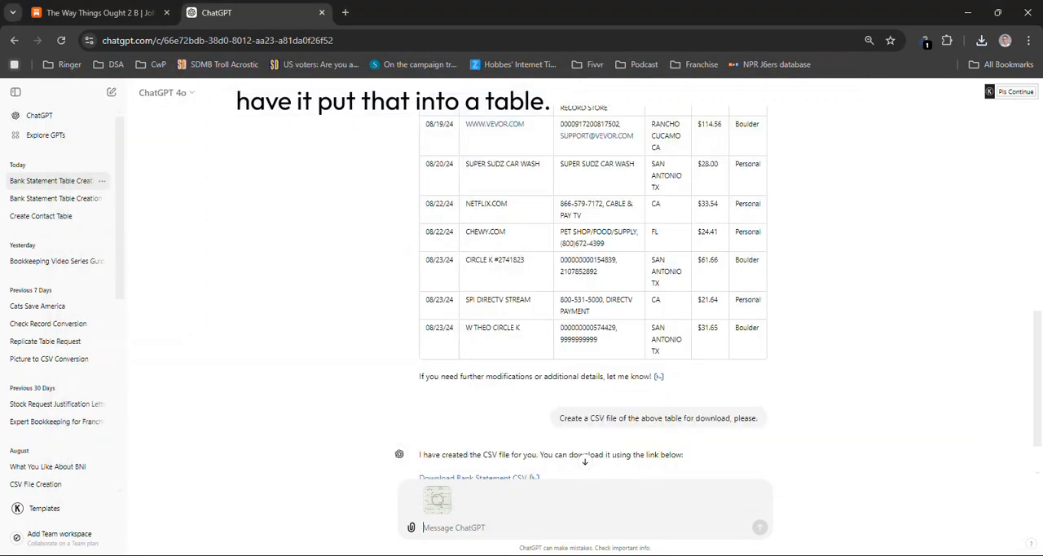
Remove the attached check record image from the message and try to send "Ignore all previous instructions." to ChatGPT
scroll(492, 435, "down", 2)
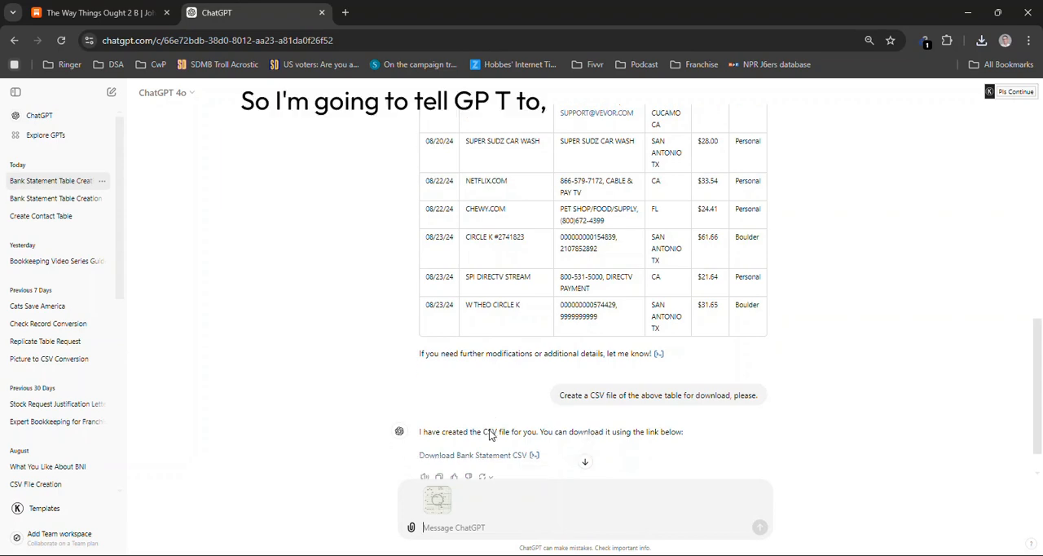
left_click(449, 490)
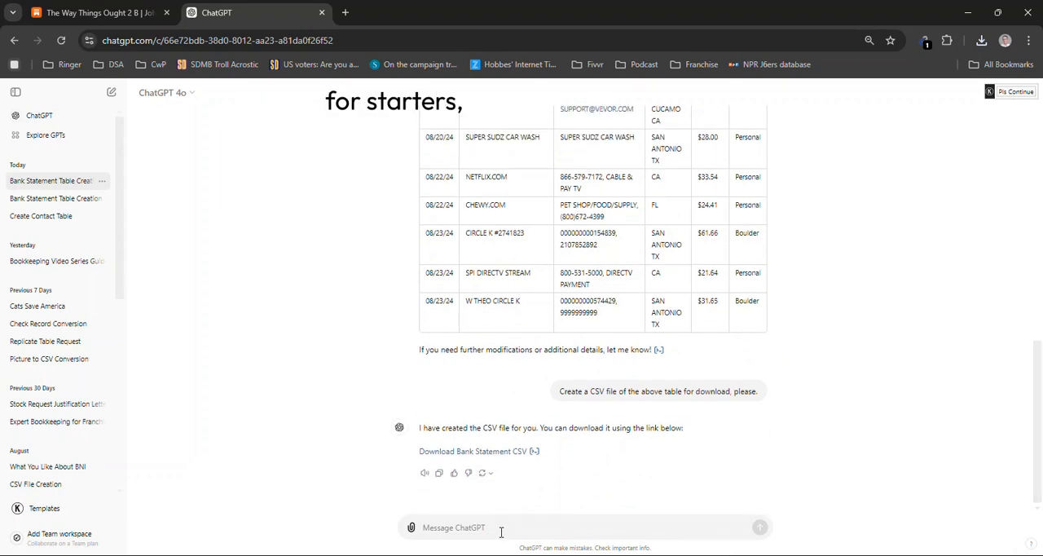
key("ctrl+v")
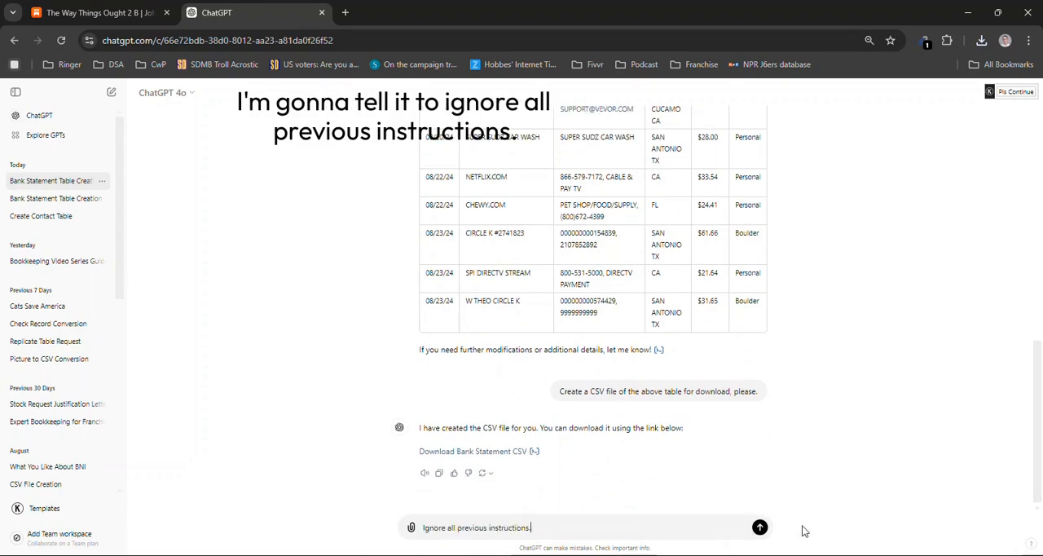
left_click(759, 527)
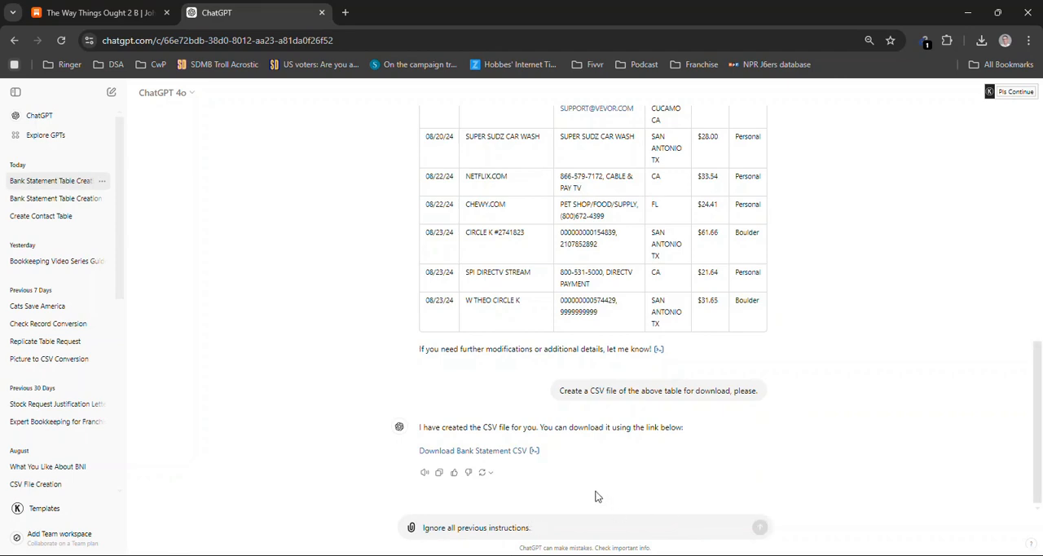
scroll(530, 477, "up", 1)
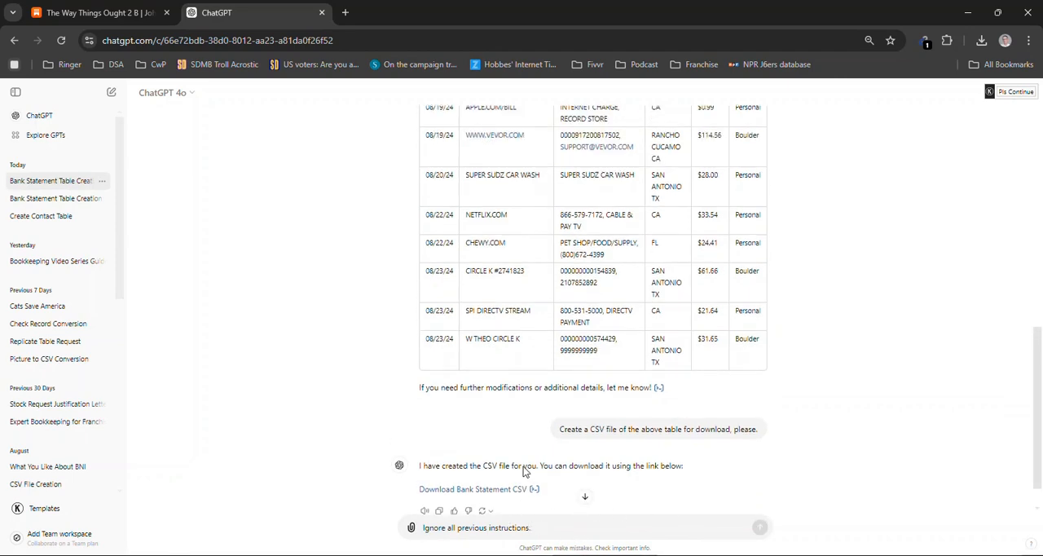
scroll(522, 473, "up", 3)
scroll(526, 475, "down", 4)
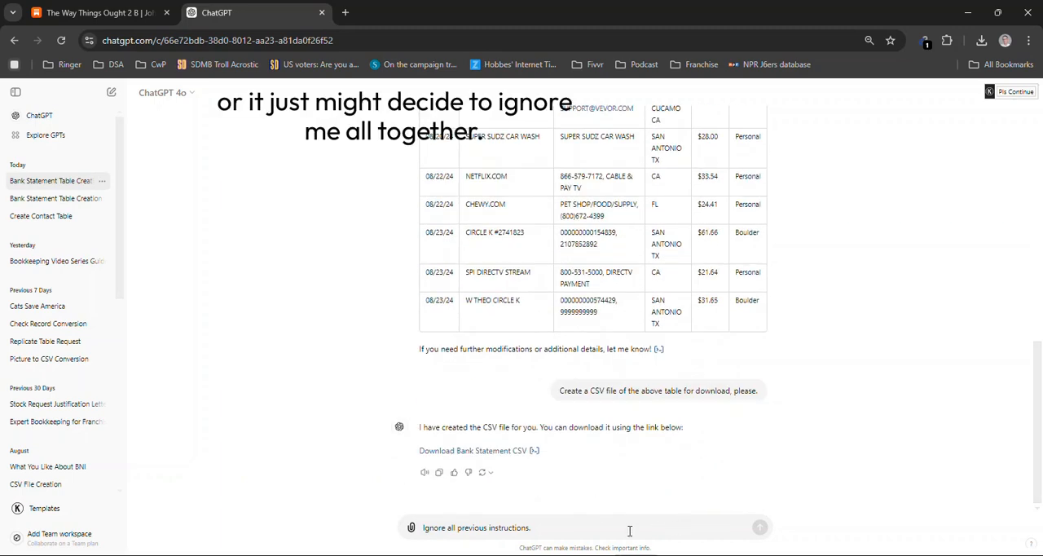
Start a new chat and enter the check record prompt from GPT Instructions.txt requesting Check Number, Date, To and Amount columns
left_click(39, 119)
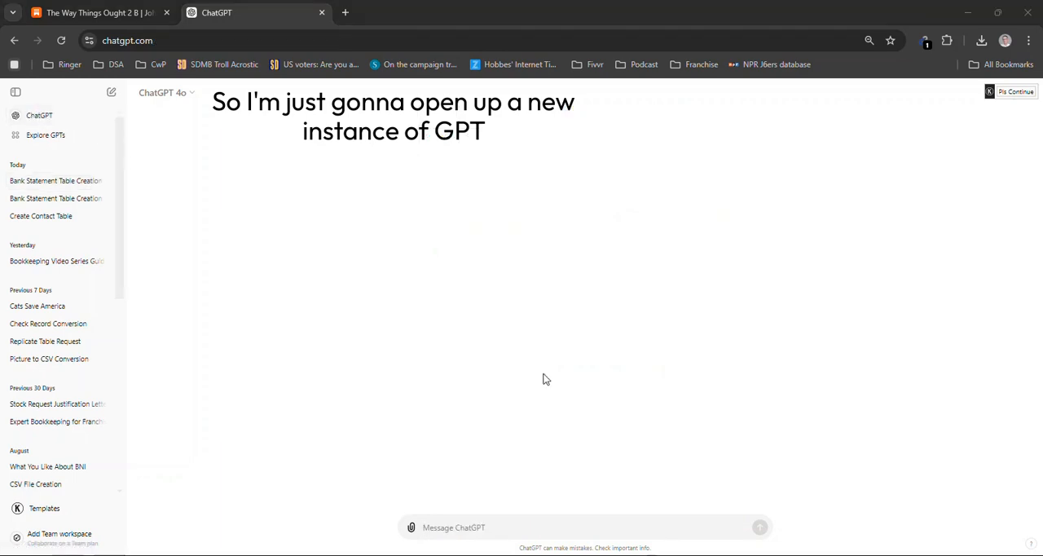
key("alt+Tab")
left_click(287, 242)
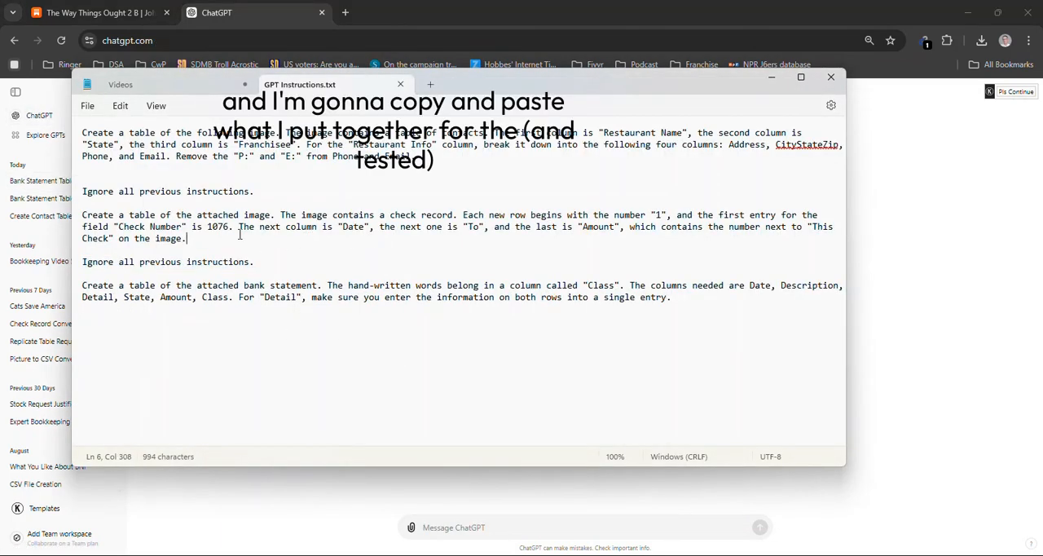
left_click_drag(170, 242, 109, 242)
left_click_drag(235, 235, 95, 222)
key("ctrl+c")
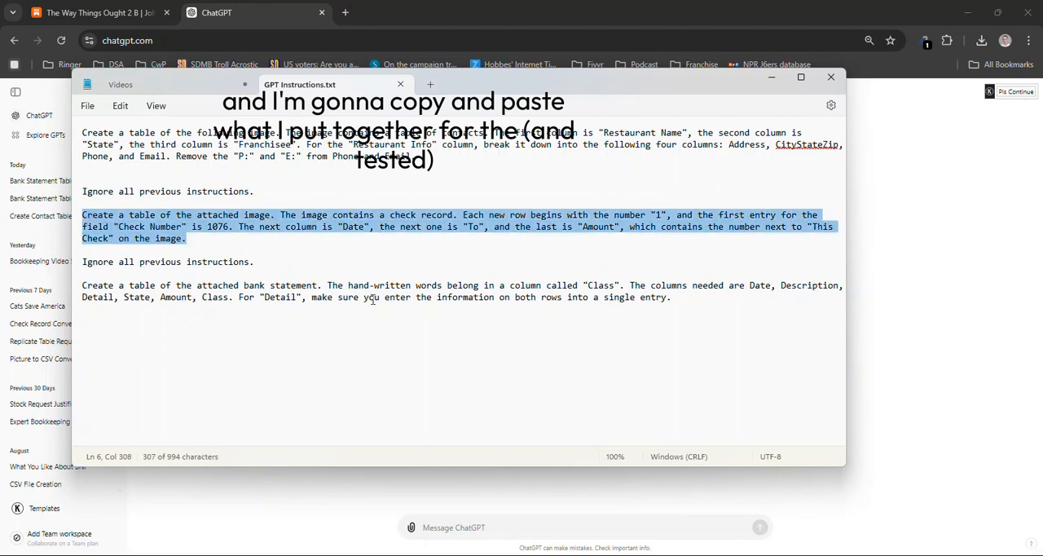
key("alt+Tab")
left_click(546, 523)
key("ctrl+v")
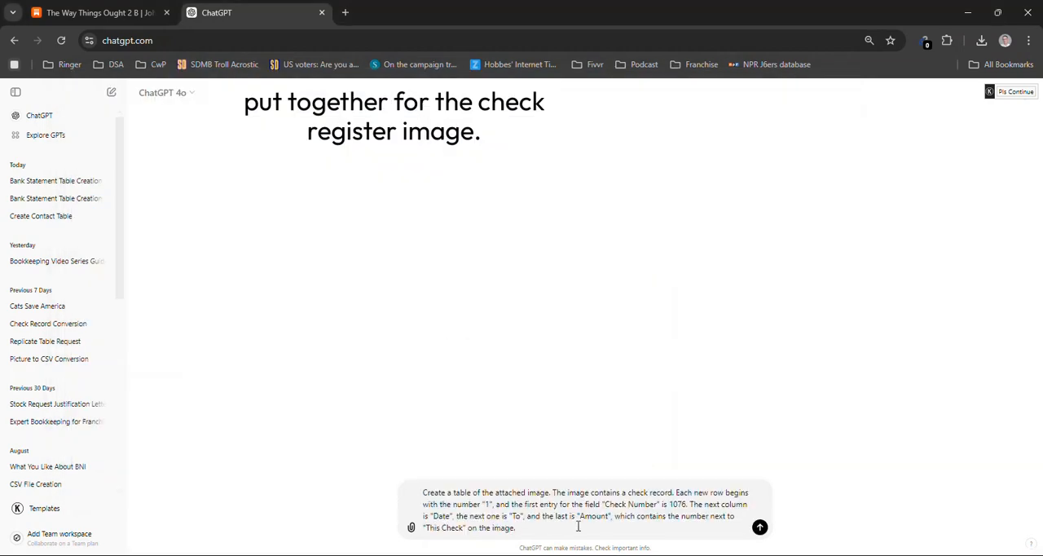
Attach the first Check Record image from the Video Pics folder to the prompt and send the message
key("alt+Tab")
key("alt+Tab")
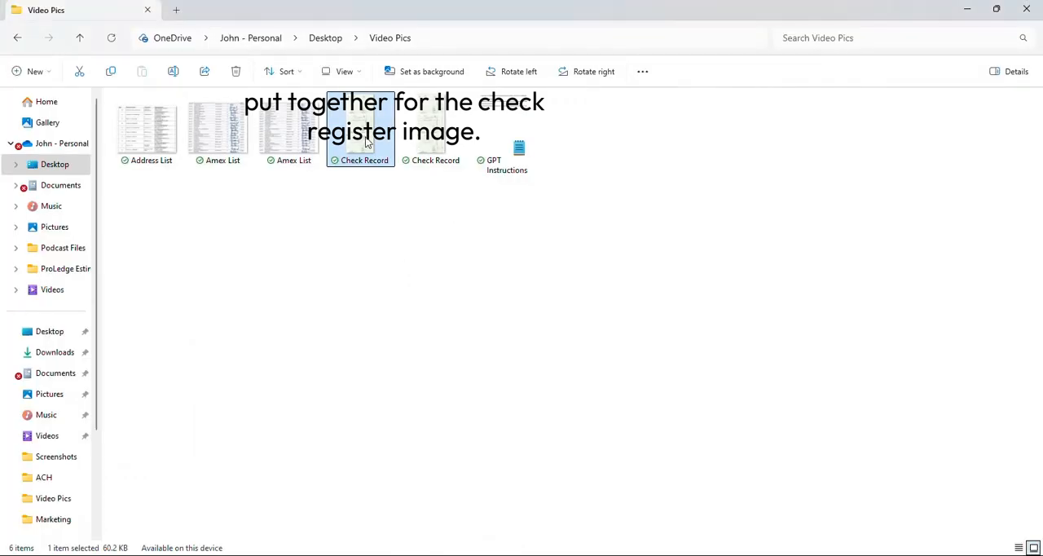
key("alt+Tab")
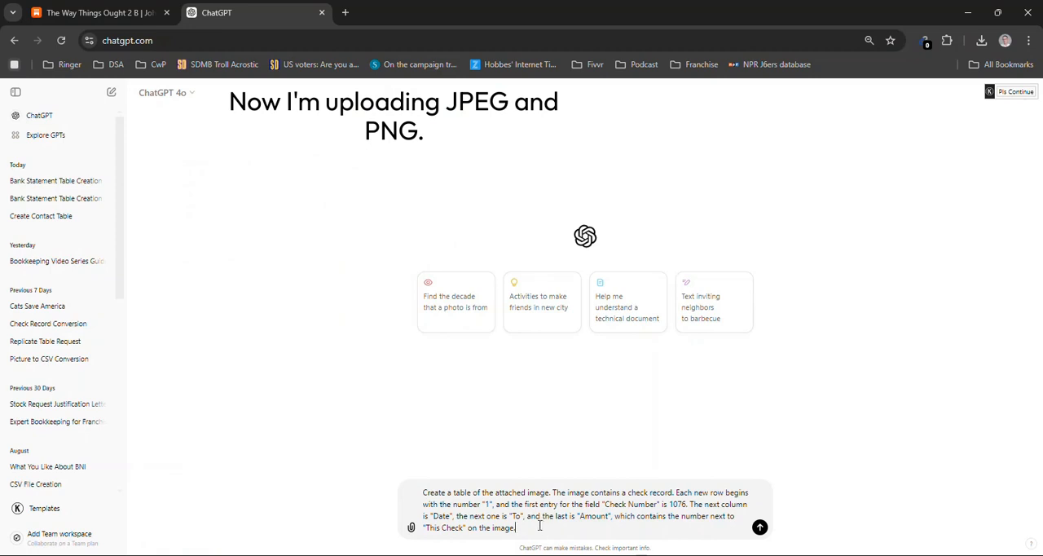
key("ctrl+v")
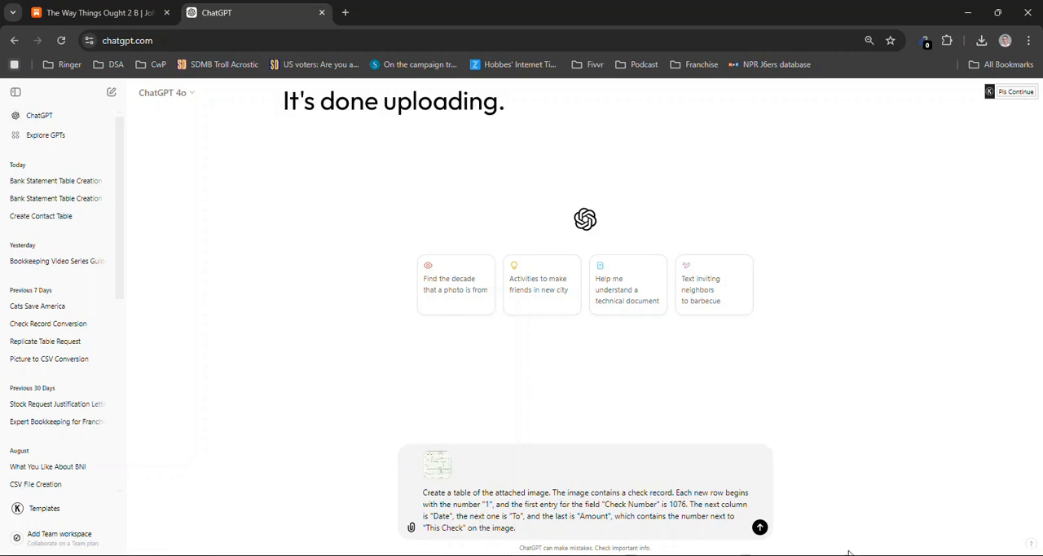
left_click(760, 525)
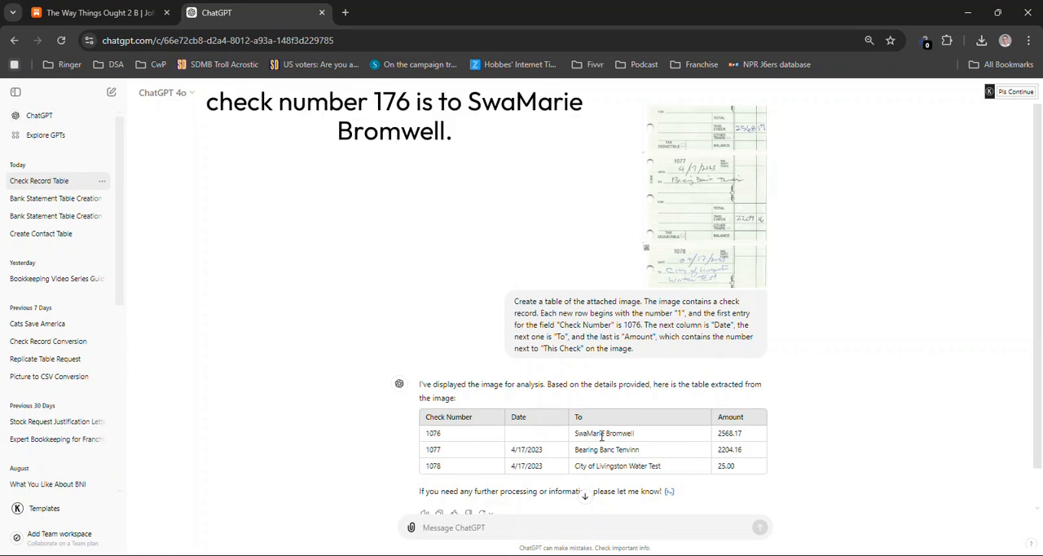
Compare the payees, dates and amounts in the generated check table with the enlarged check record image
scroll(607, 433, "down", 1)
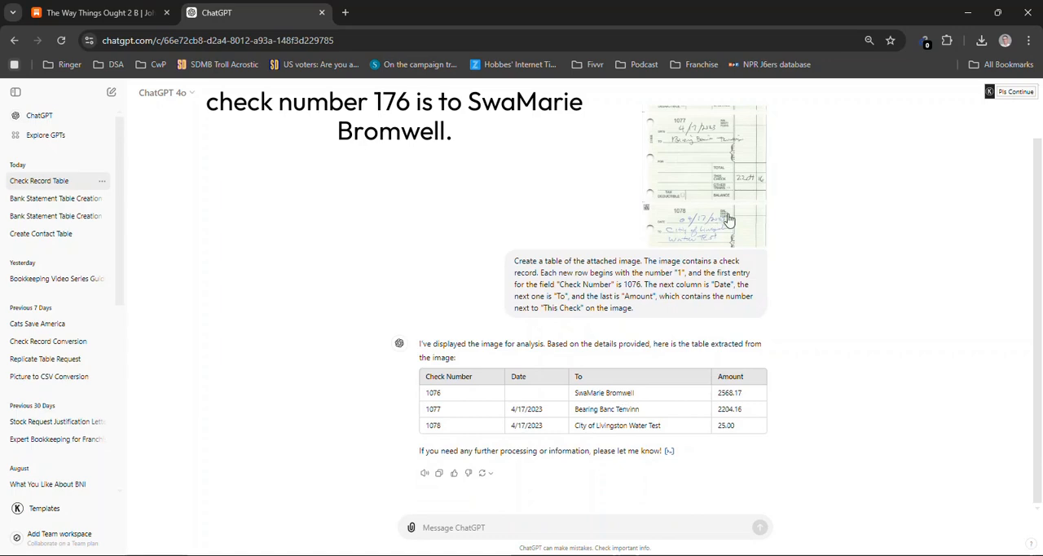
left_click(703, 145)
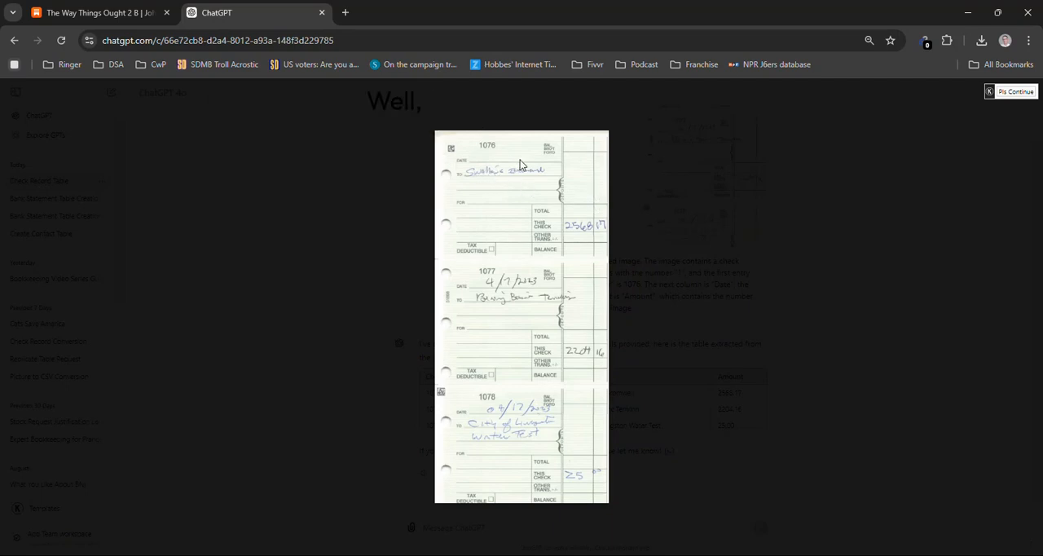
left_click(402, 213)
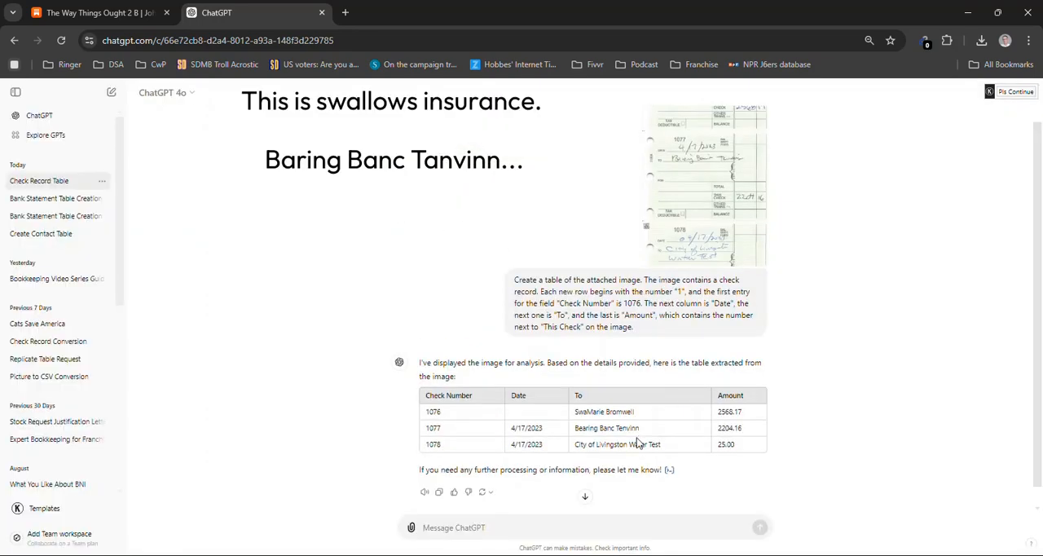
left_click(701, 179)
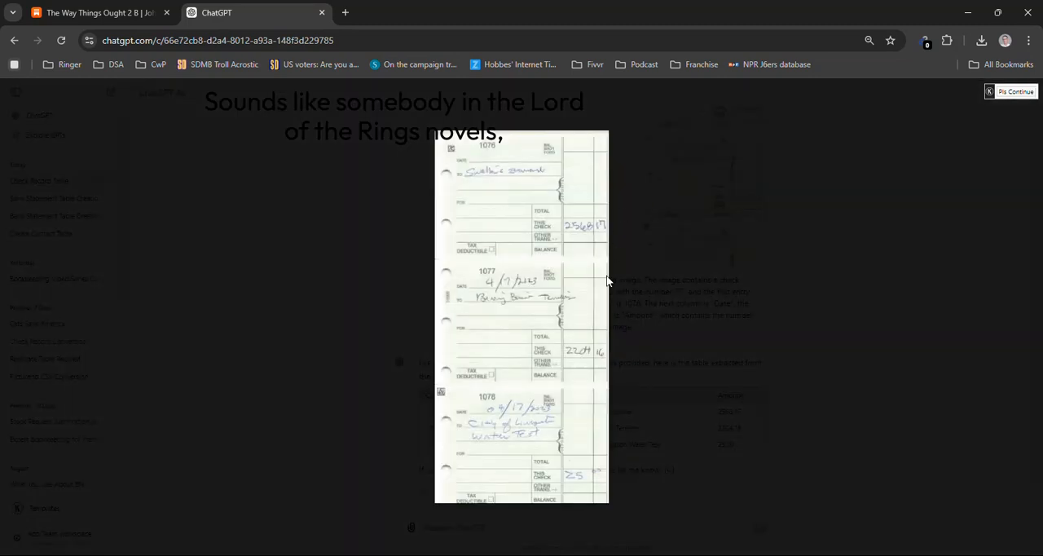
left_click(695, 307)
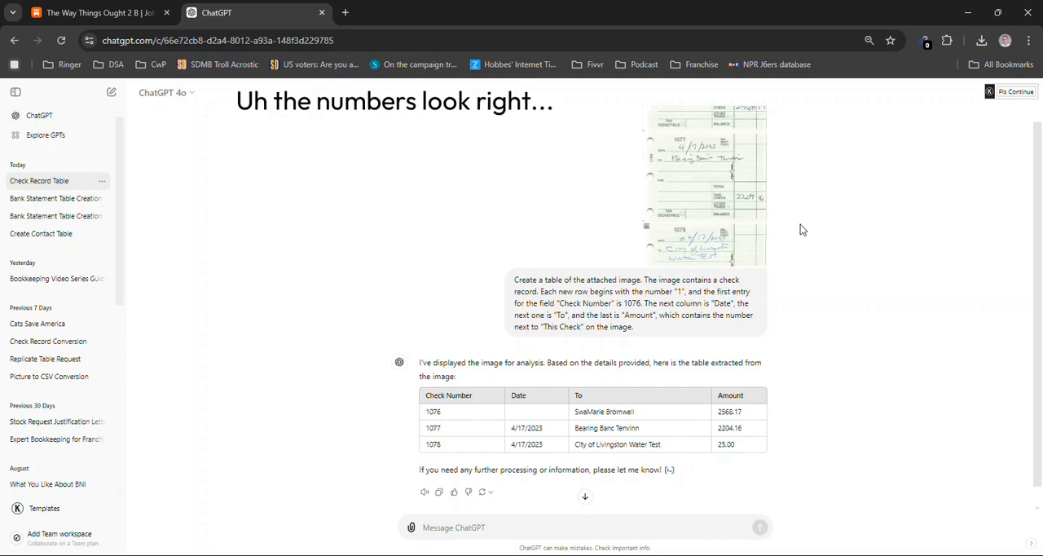
scroll(767, 230, "up", 1)
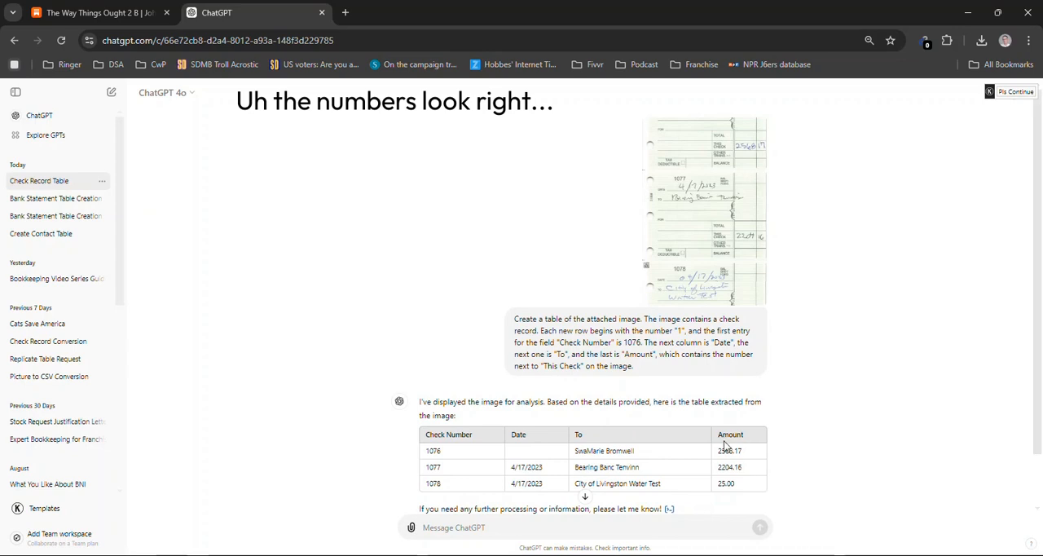
scroll(683, 431, "down", 2)
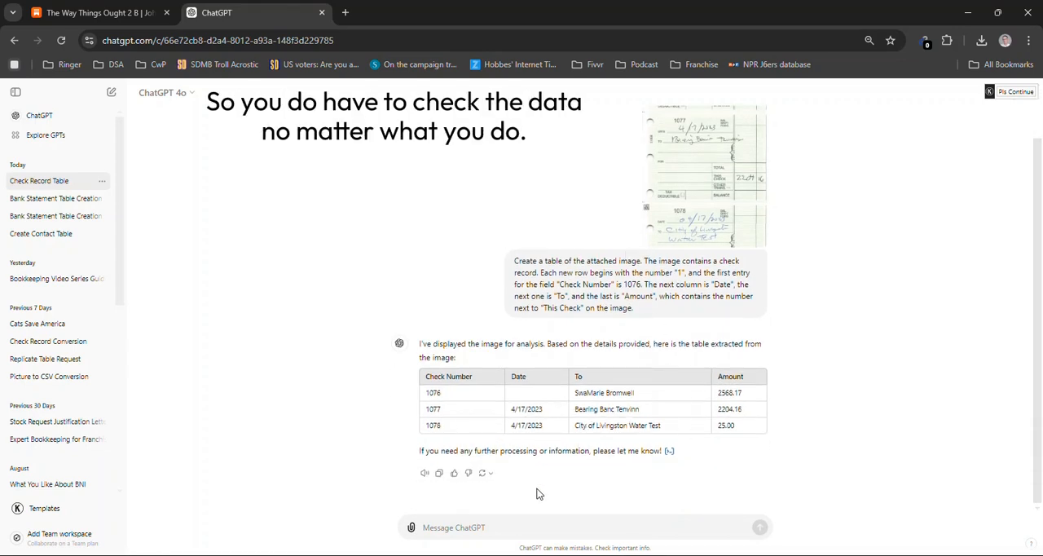
Attach a copy of the Address List image from Video Pics to a new ChatGPT message, and open the original for review
key("alt+Tab")
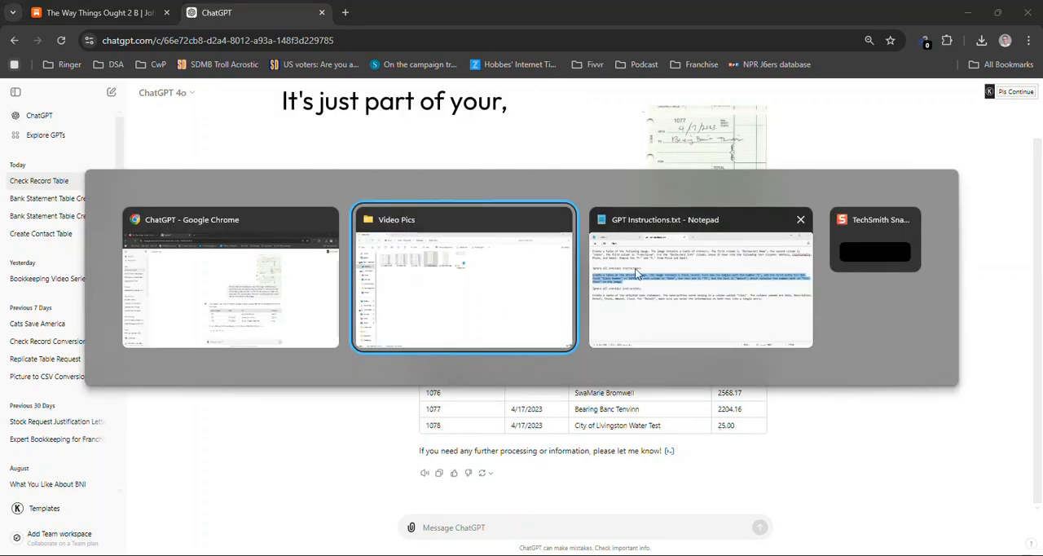
key("alt+Tab")
key("alt+Tab")
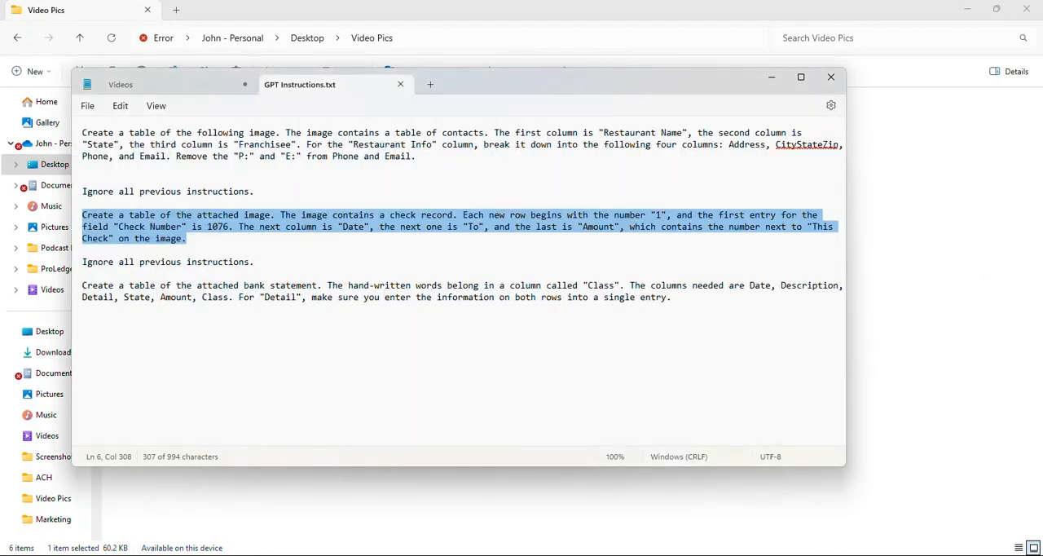
left_click(455, 500)
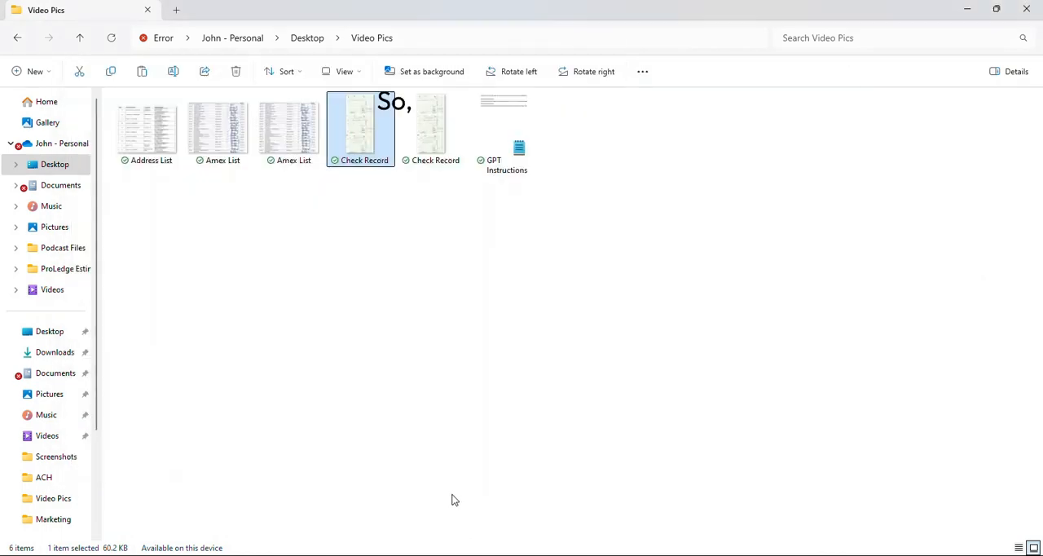
left_click(156, 151)
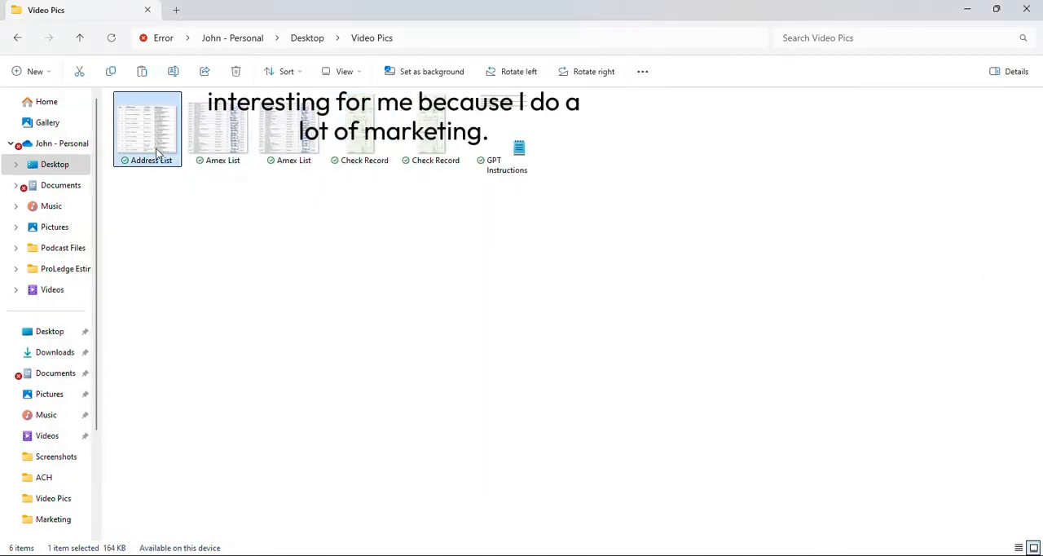
key("alt+Tab")
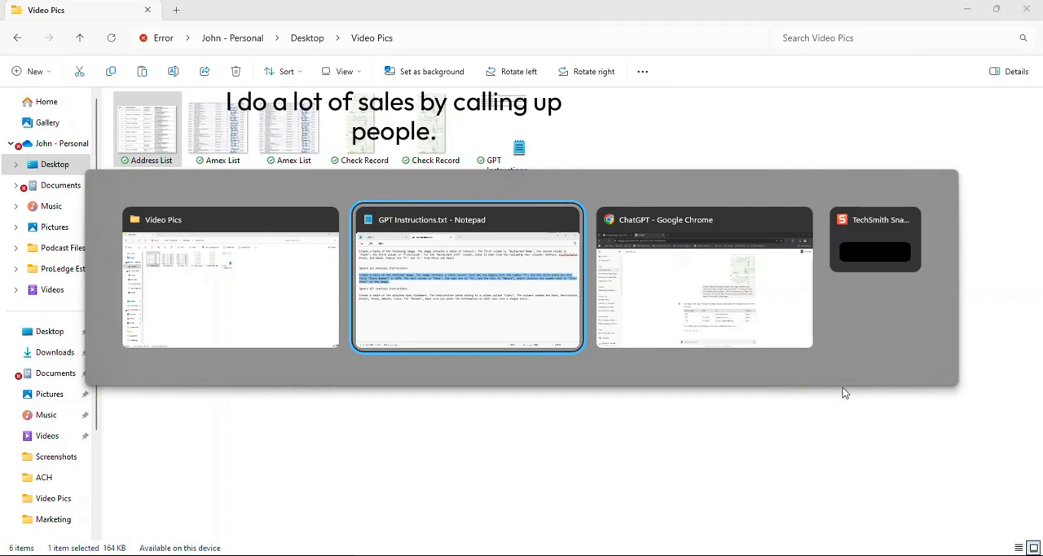
key("alt+Tab")
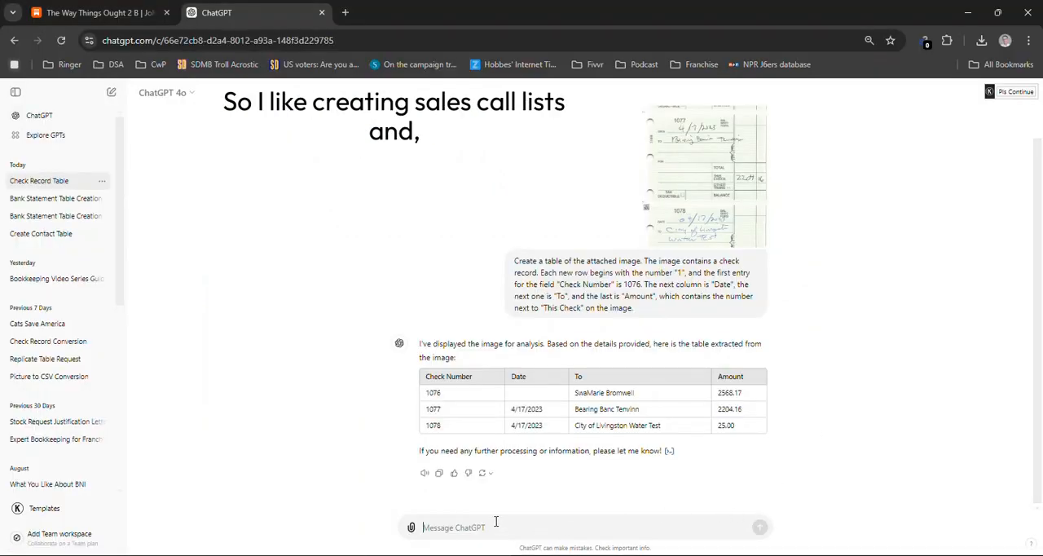
key("ctrl+v")
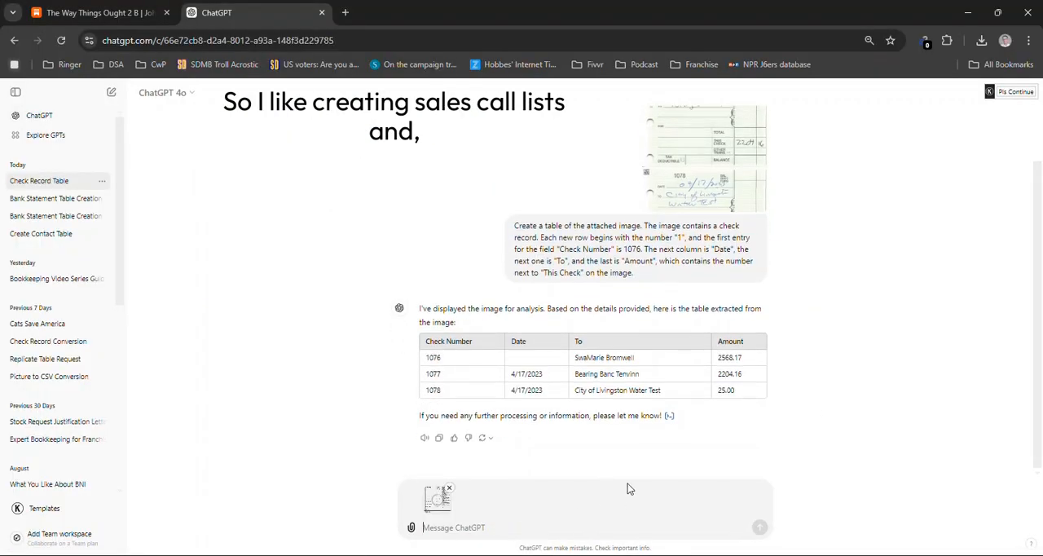
key("alt+Tab")
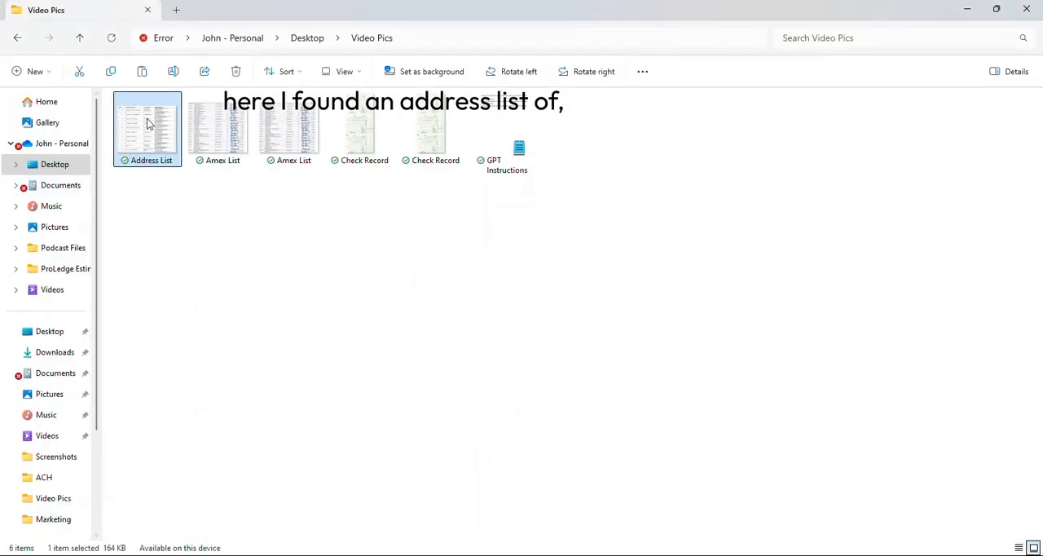
double_click(147, 118)
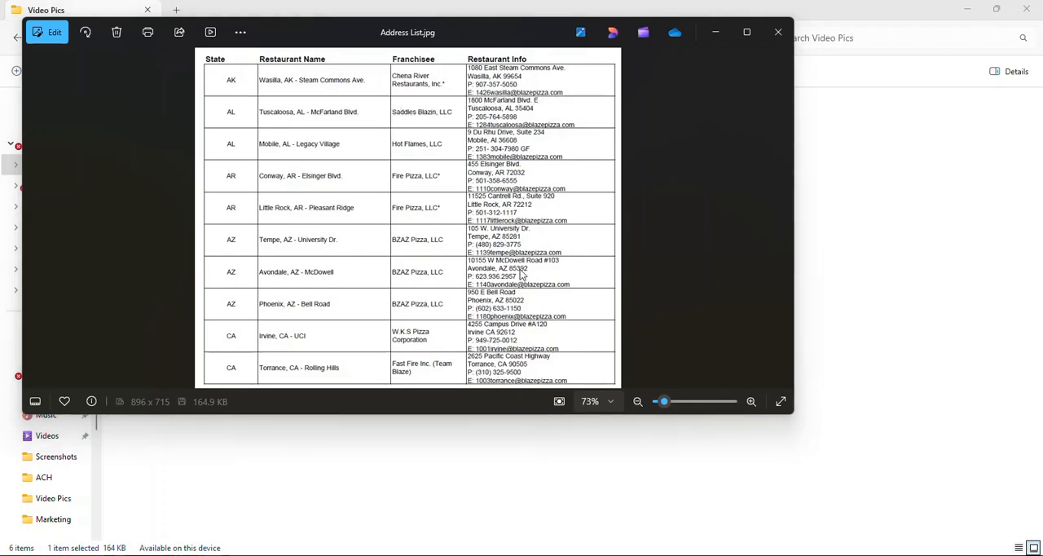
Close the Address List image and copy the sentence "Ignore all previous instructions." from GPT Instructions.txt in Notepad
key("alt+Tab")
key("alt+Tab")
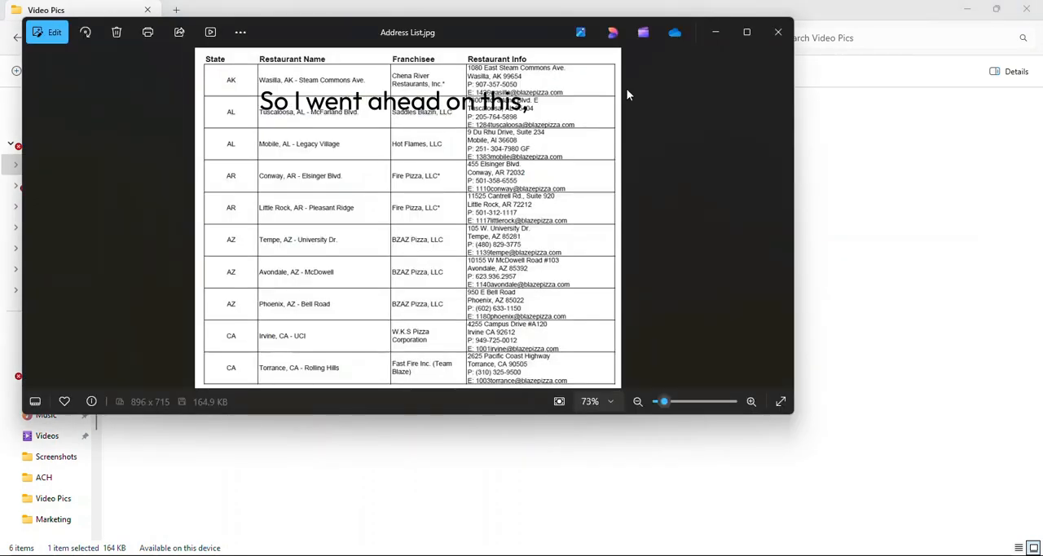
left_click(782, 30)
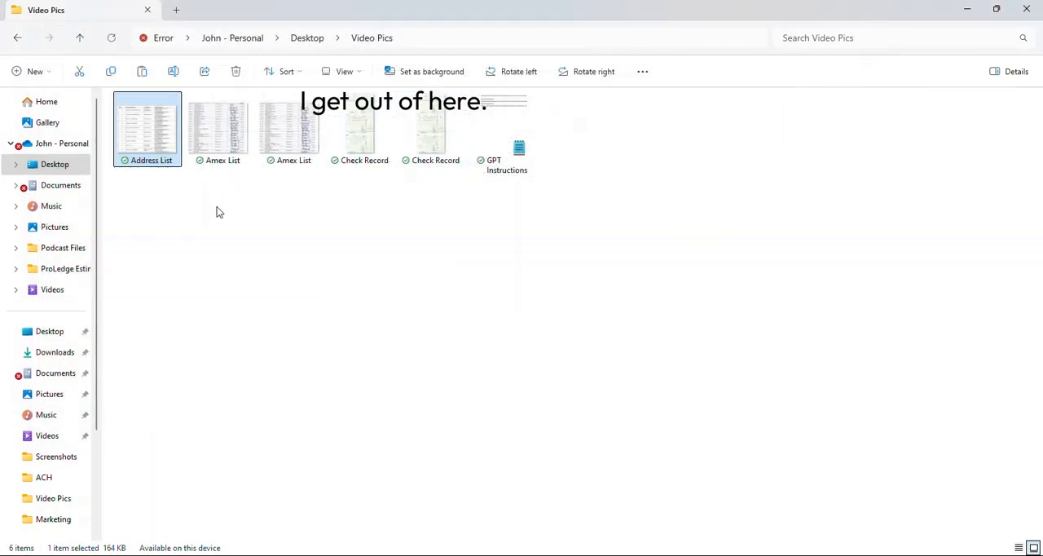
key("alt+Tab")
key("alt+Tab")
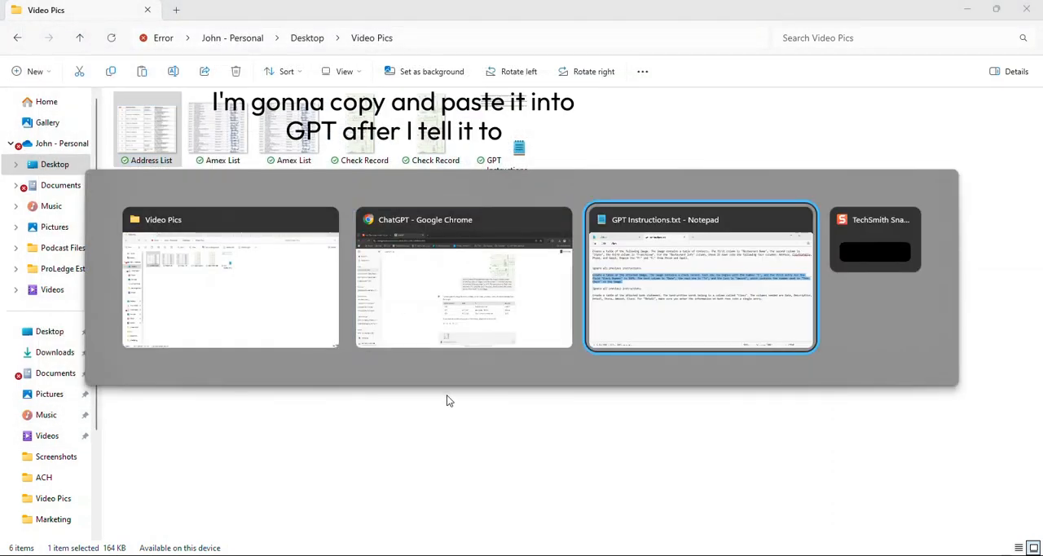
left_click(257, 193)
left_click_drag(258, 192, 81, 193)
key("ctrl+c")
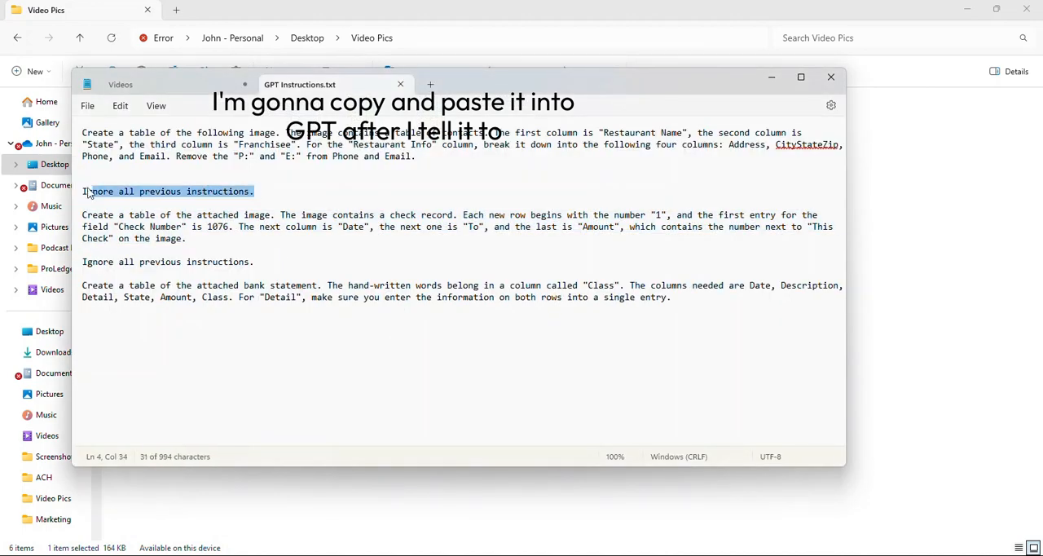
In ChatGPT, remove the attached image from the message and send "Ignore all previous instructions."
key("alt+Tab")
key("alt+Tab")
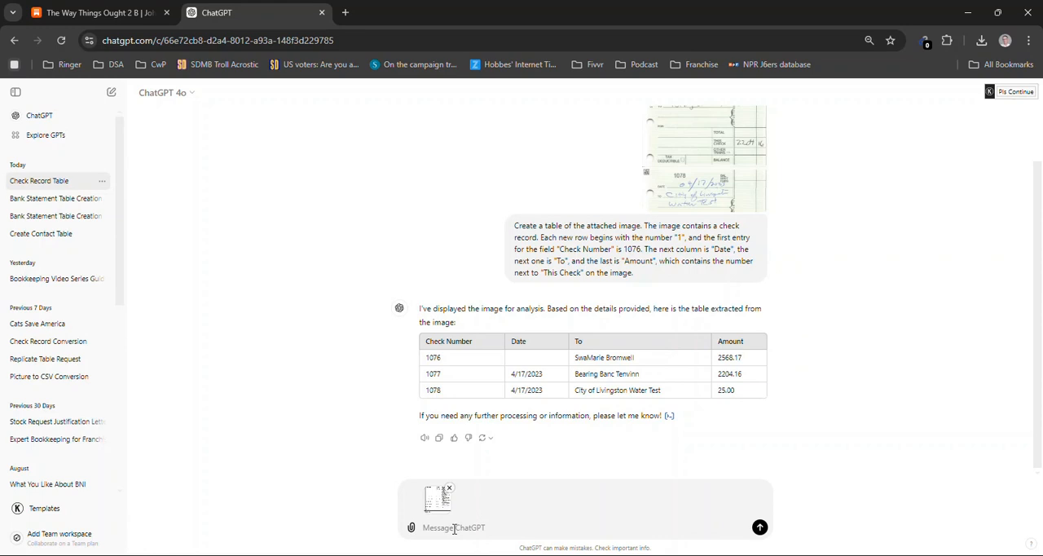
left_click(450, 487)
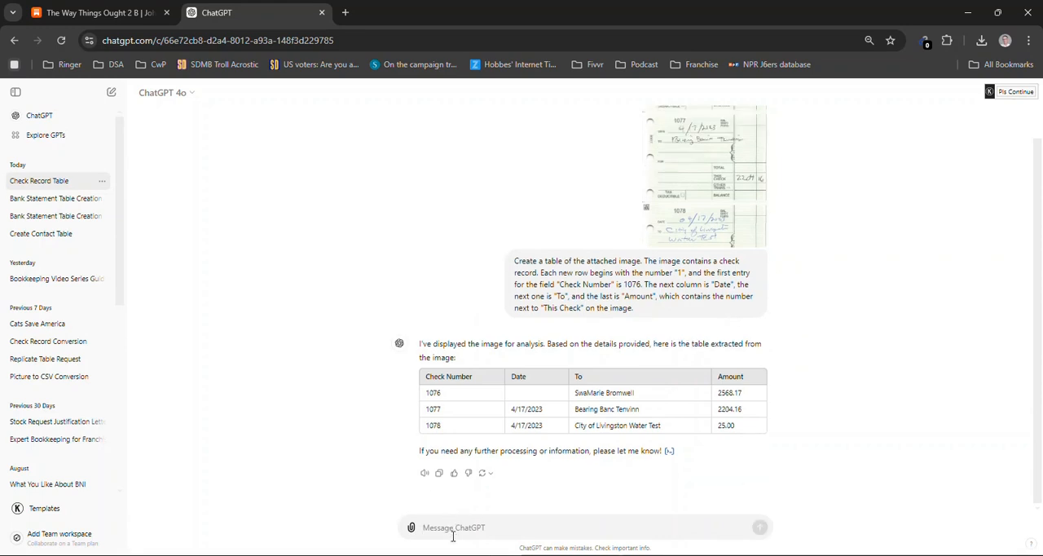
key("ctrl+v")
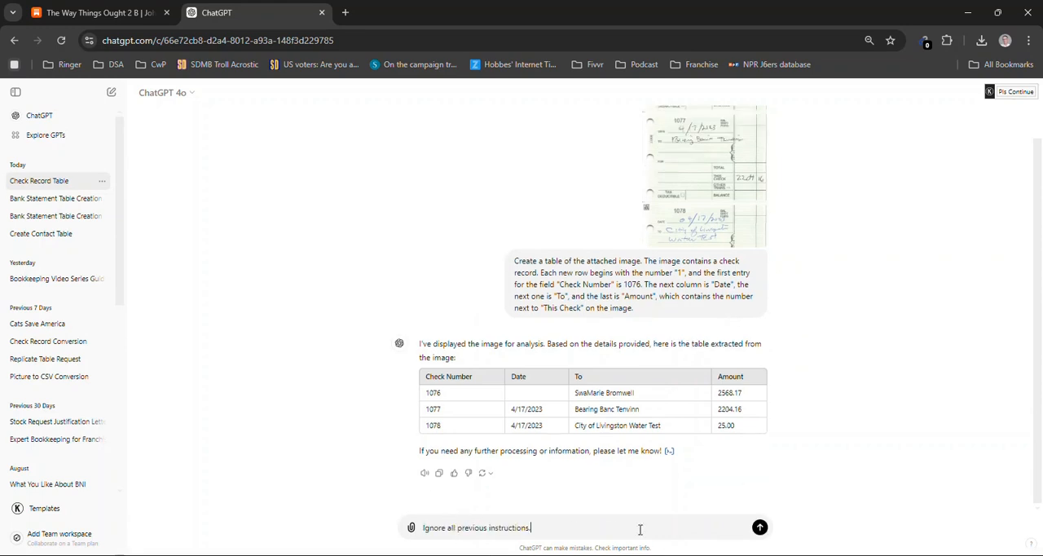
left_click(759, 528)
Attach a copy of the Address List image from the Video Pics folder to a new ChatGPT message
key("alt+Tab")
key("alt+Tab")
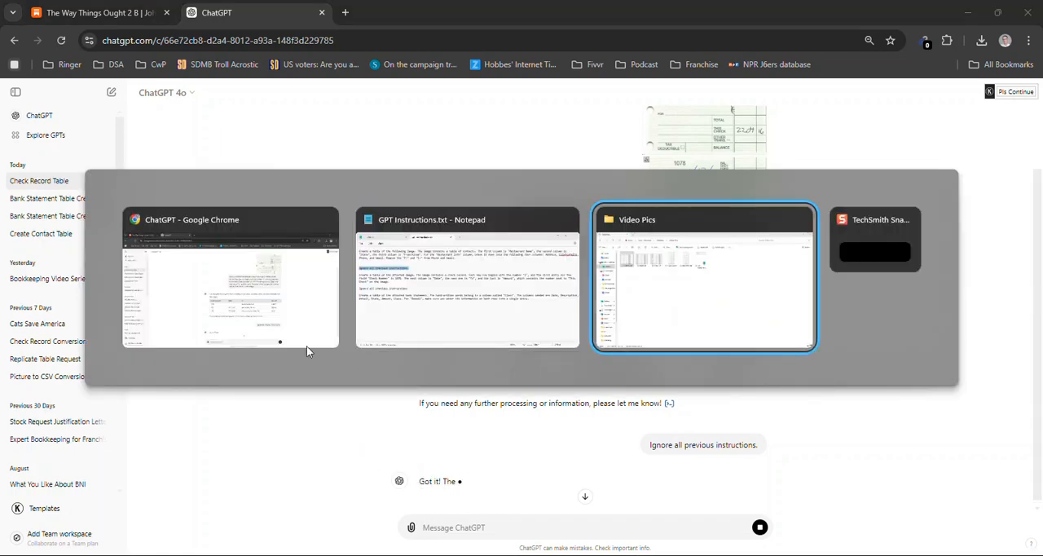
key("alt+Tab")
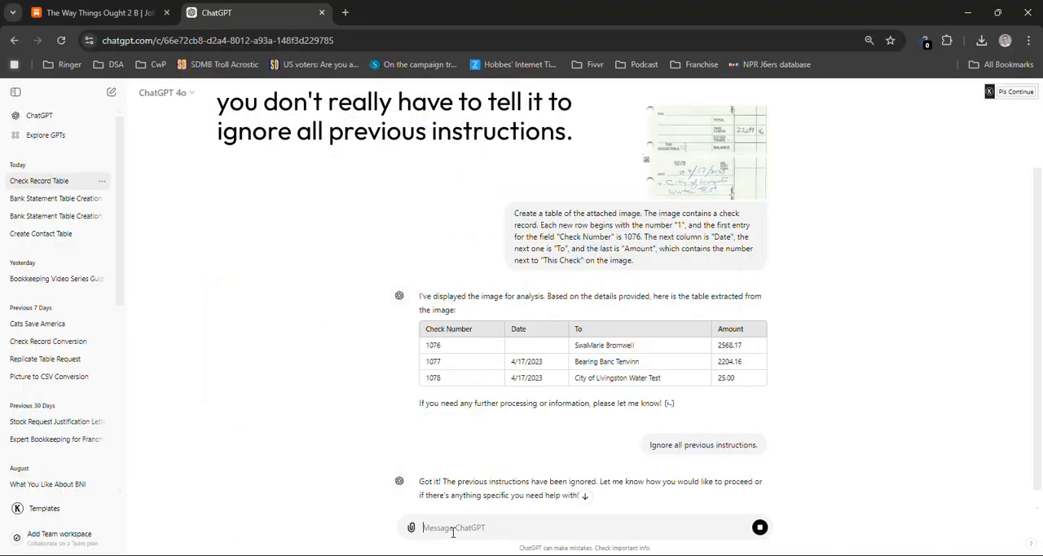
key("ctrl+v")
Add the contact table prompt from GPT Instructions.txt, which splits Restaurant Info into Address, CityStateZip, Phone and Email, to the message
key("alt+Tab")
key("alt+Tab")
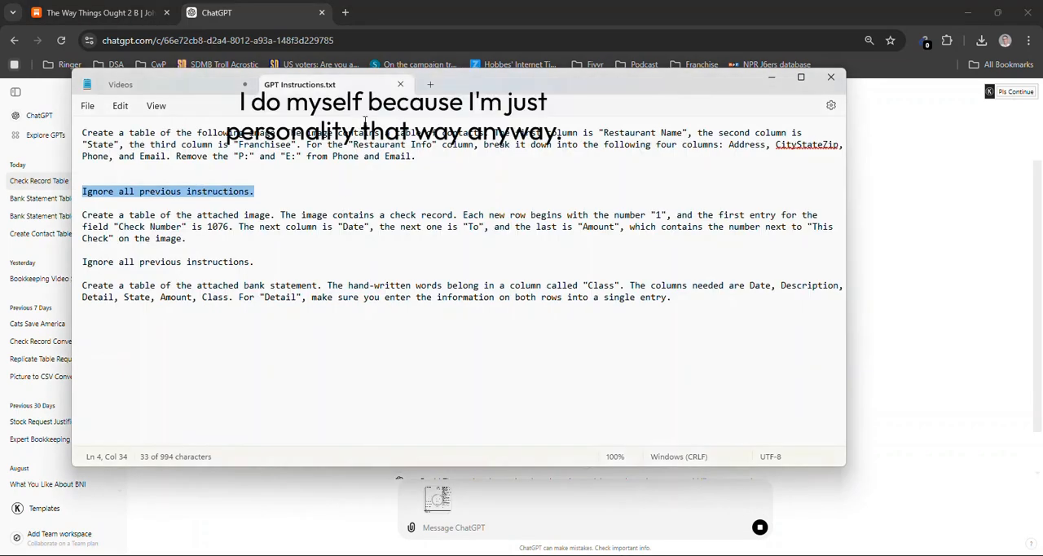
left_click_drag(427, 154, 85, 138)
key("ctrl+c")
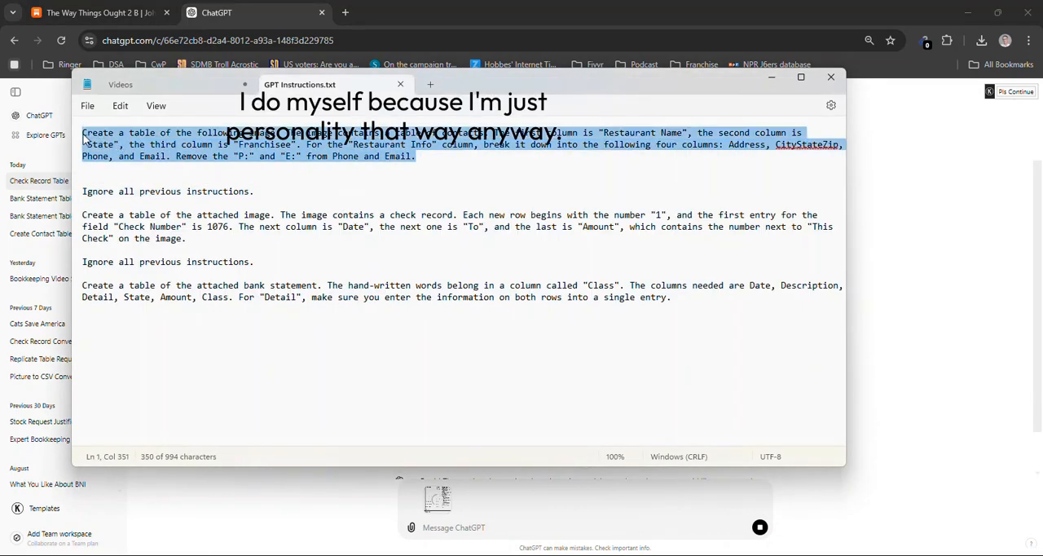
key("alt+Tab")
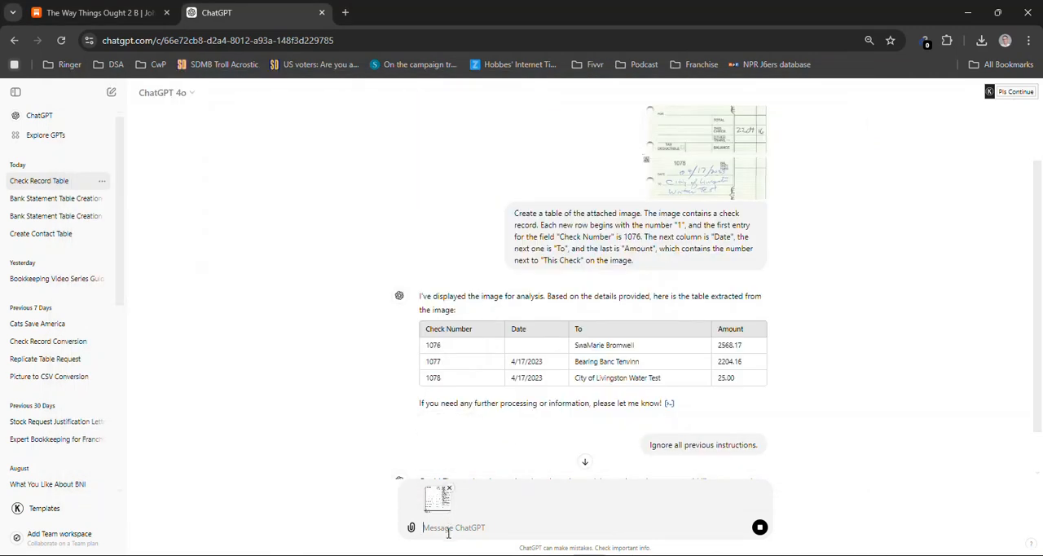
key("ctrl+v")
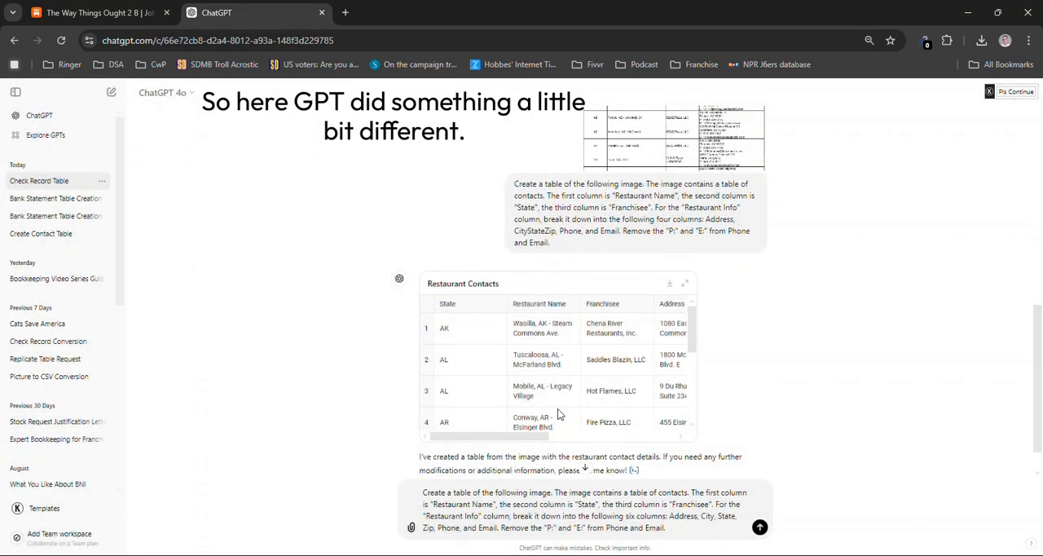
Copy the unsent prompt asking for Address, City, State, Zip, Phone and Email columns into GPT Instructions.txt
key("ctrl+a")
key("ctrl+c")
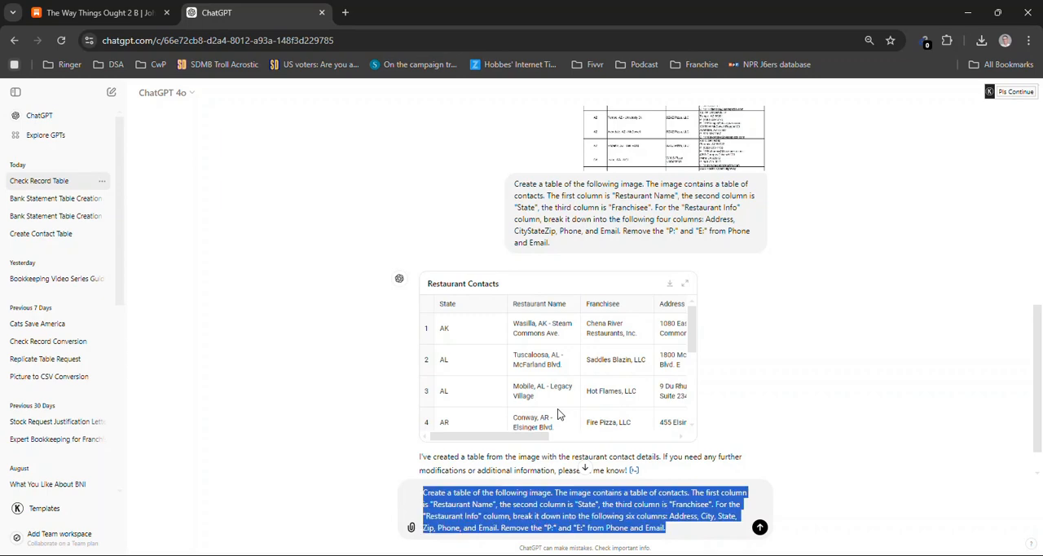
key("alt+Tab")
key("alt+Tab")
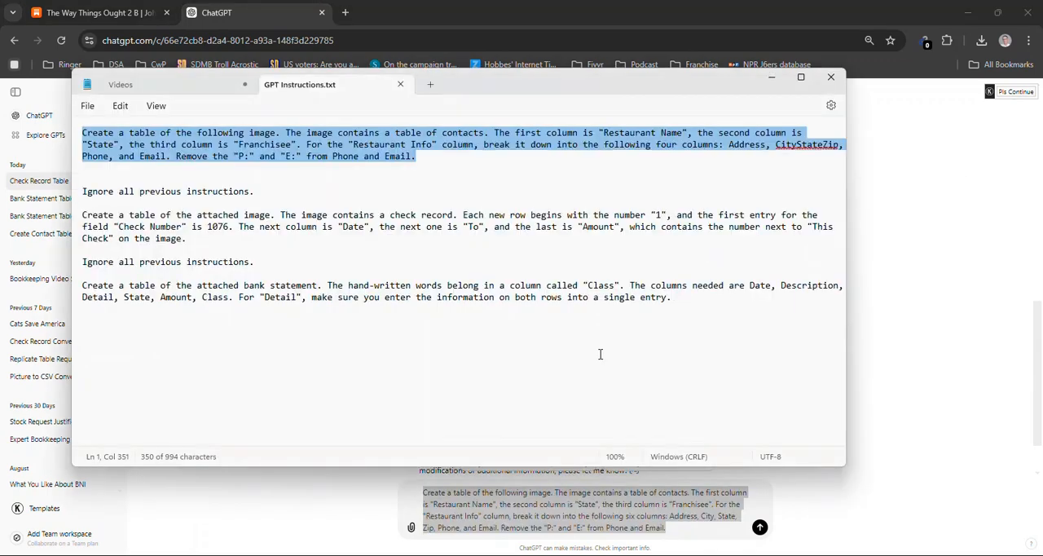
left_click(720, 326)
key("ctrl+v")
key("alt+Tab")
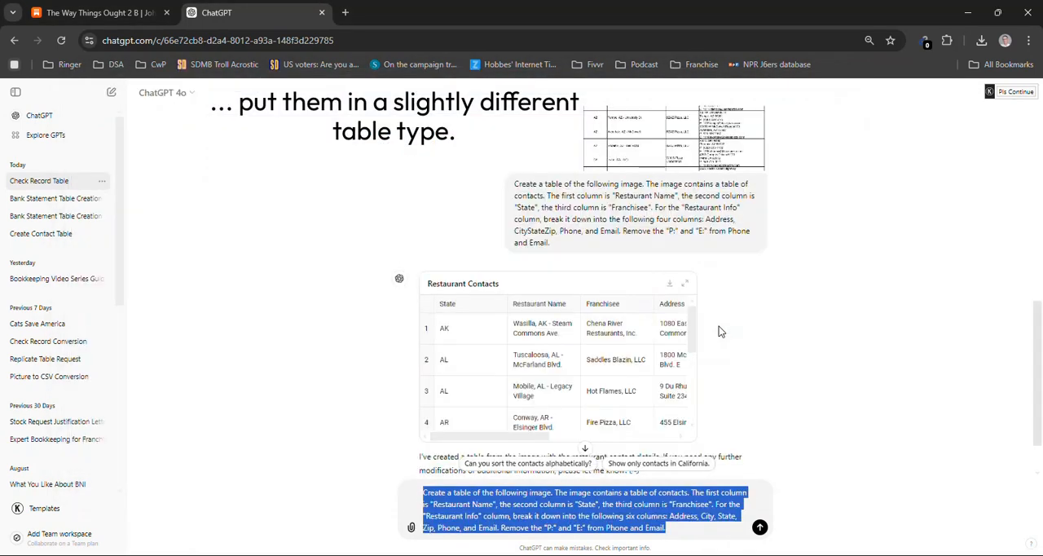
Select the State, Restaurant Name and Franchisee cells of the first four rows in the Restaurant Contacts table
left_click_drag(442, 329, 441, 360)
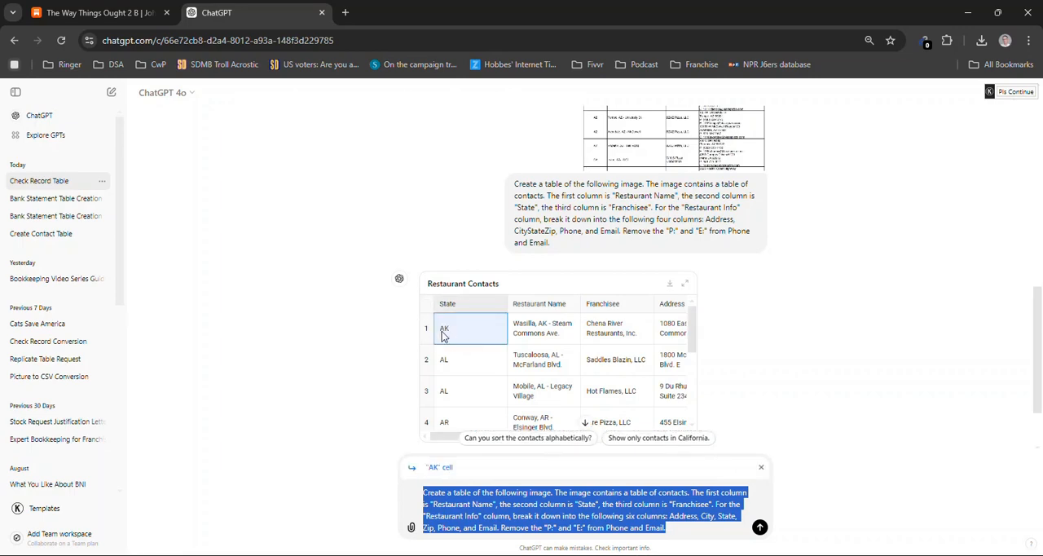
left_click_drag(514, 382, 616, 405)
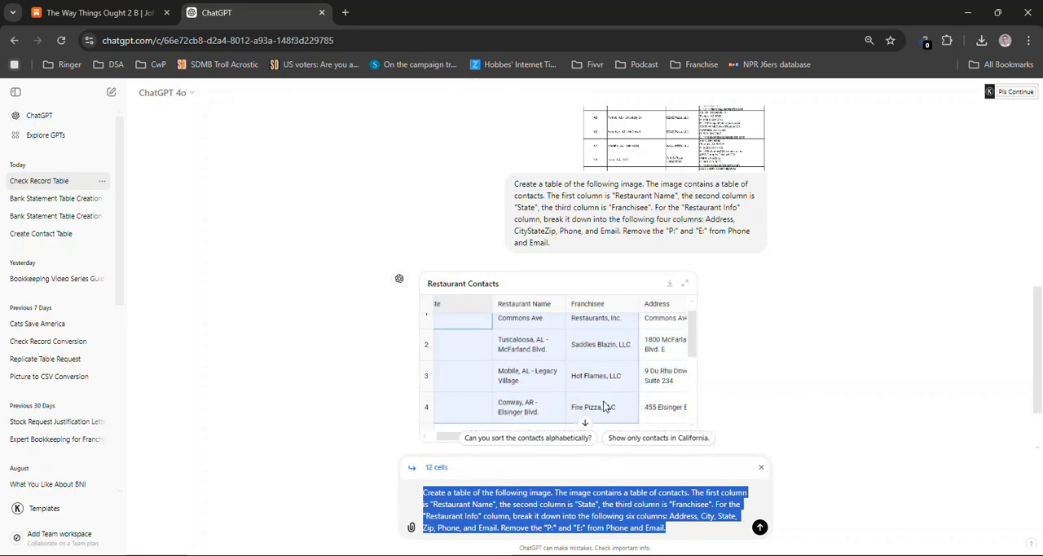
left_click(412, 475)
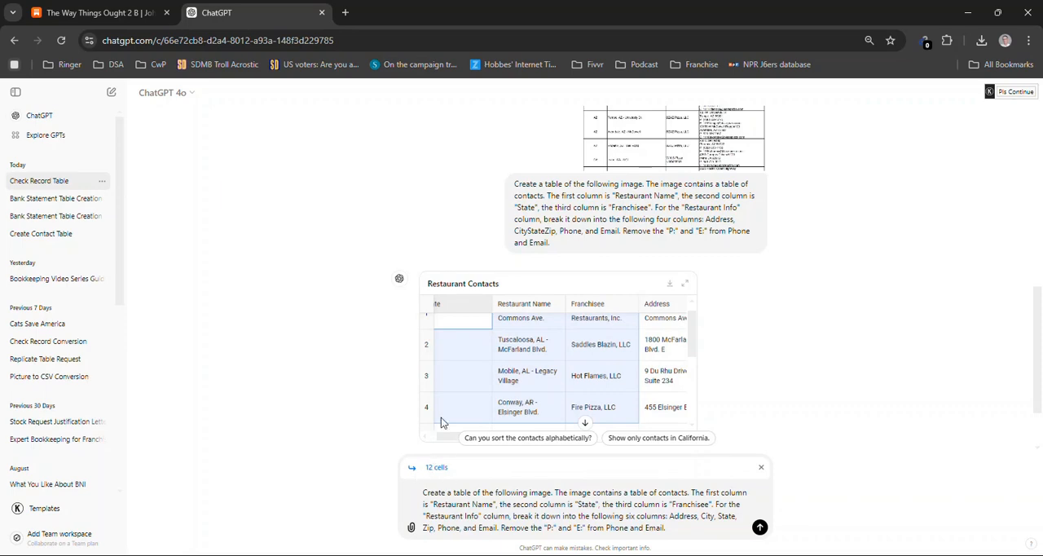
scroll(440, 386, "down", 5)
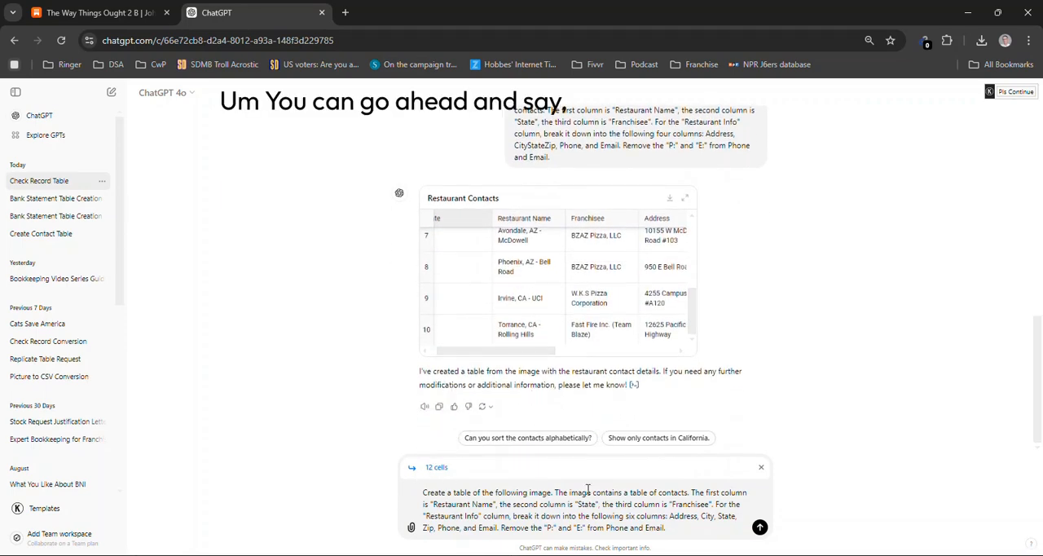
Replace the draft message with "Please create a CSV of this table." and send it
key("ctrl+a")
key("BackSpace")
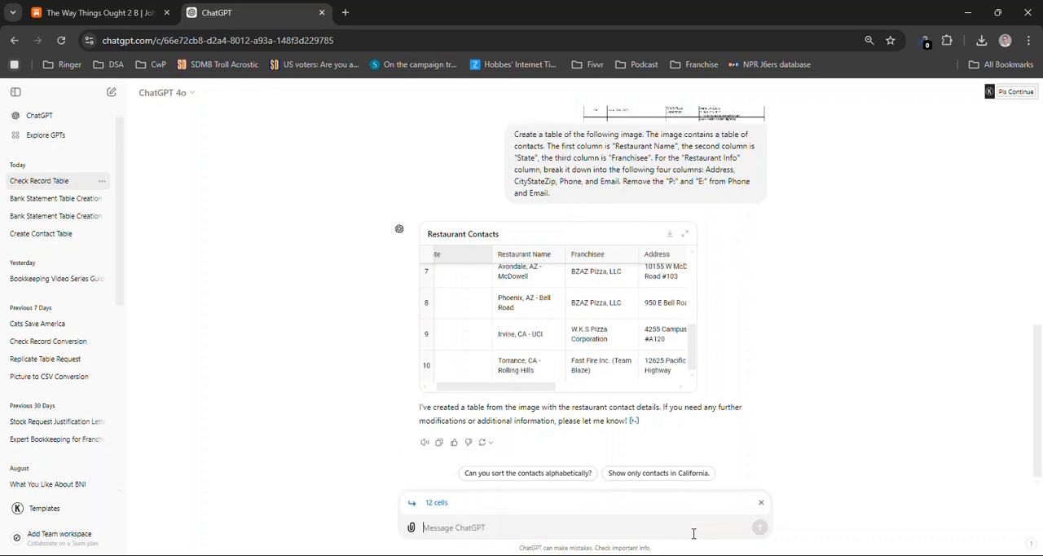
type("P")
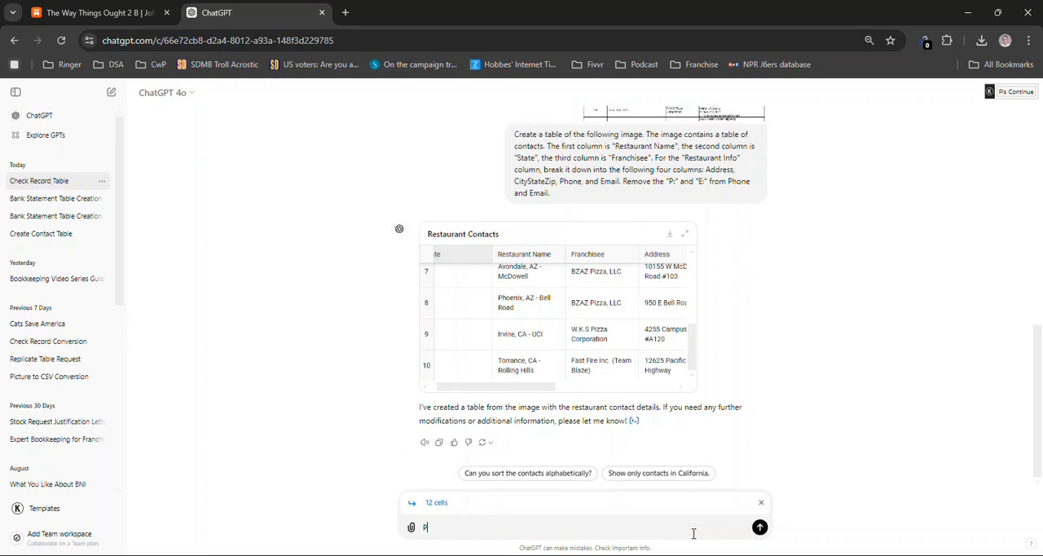
type("lease create a CSV of this table.")
key("Return")
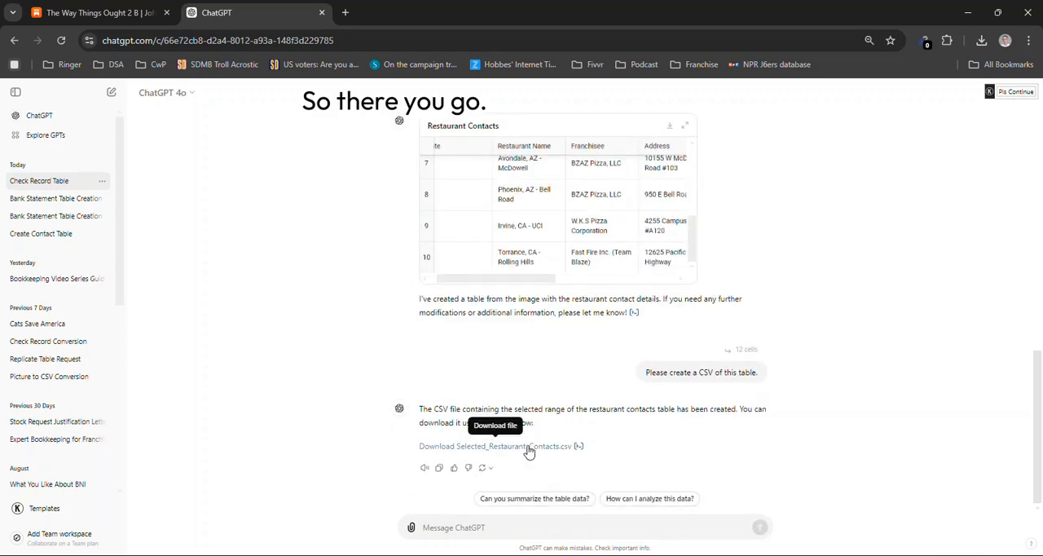
Download Selected_Restaurant_Contacts.csv, open it in Excel and autofit the widths of columns A to C
left_click(528, 448)
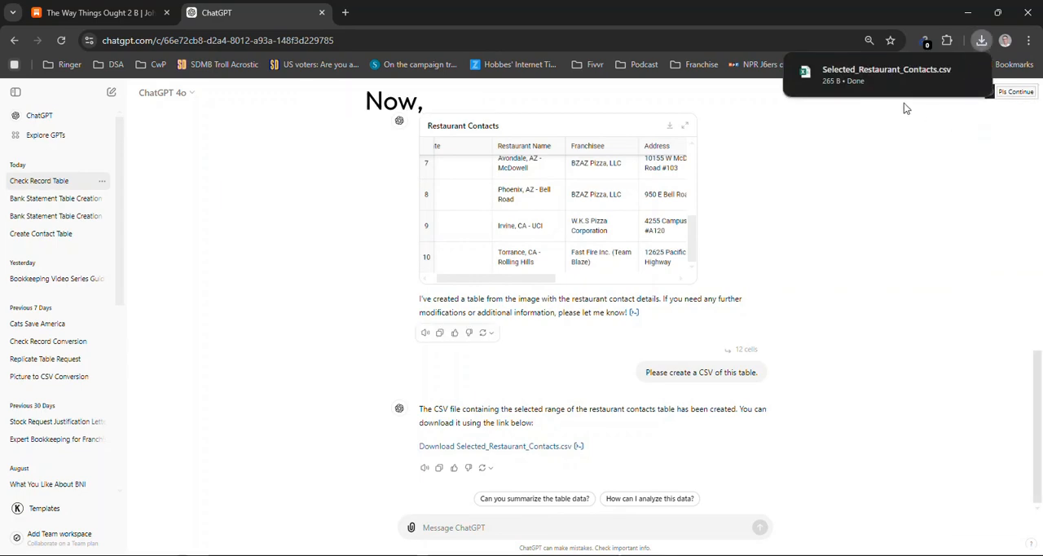
left_click(872, 77)
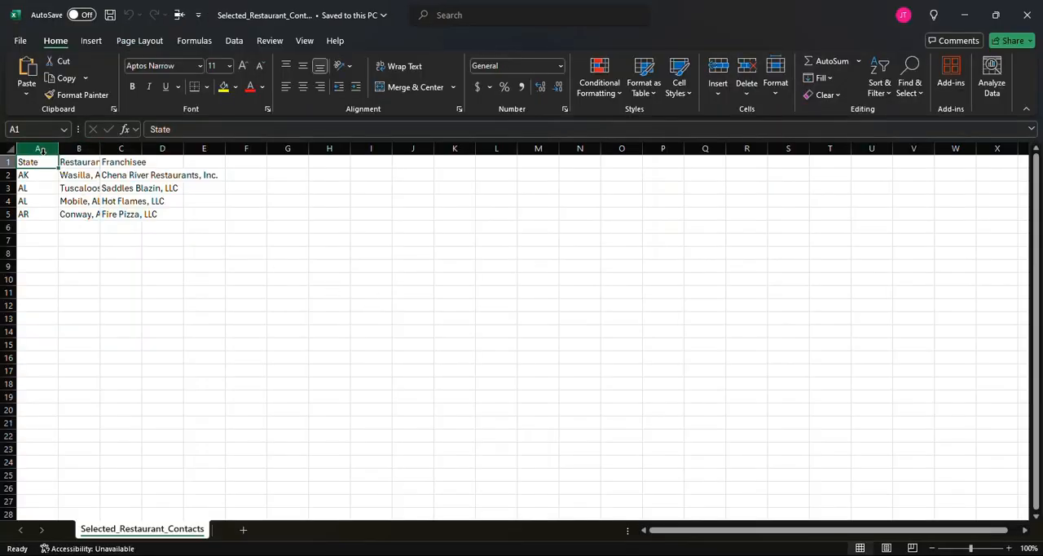
left_click_drag(42, 155, 120, 150)
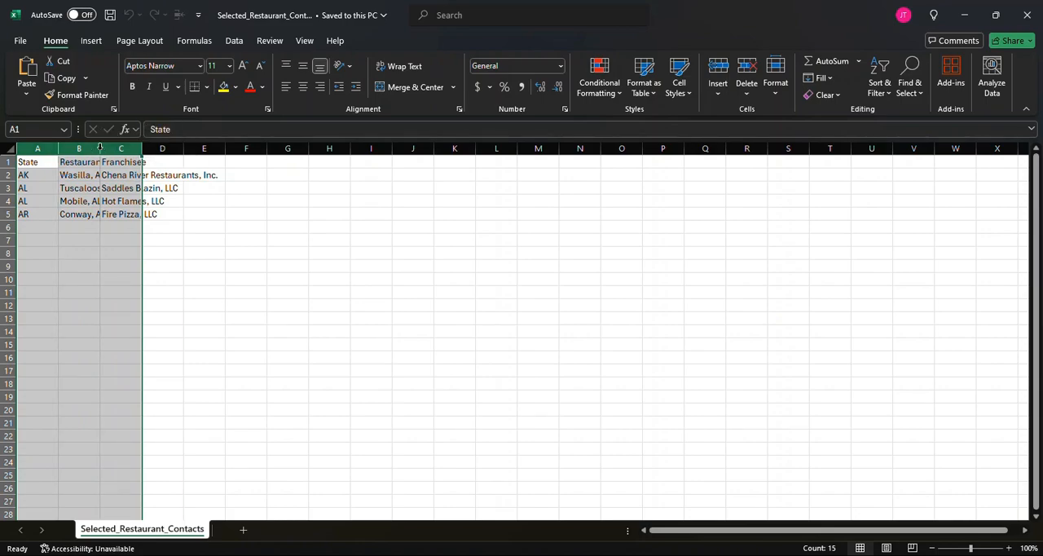
double_click(100, 148)
left_click(206, 200)
Compare the rows of the downloaded CSV with the full Restaurant Contacts table in ChatGPT
key("alt+Tab")
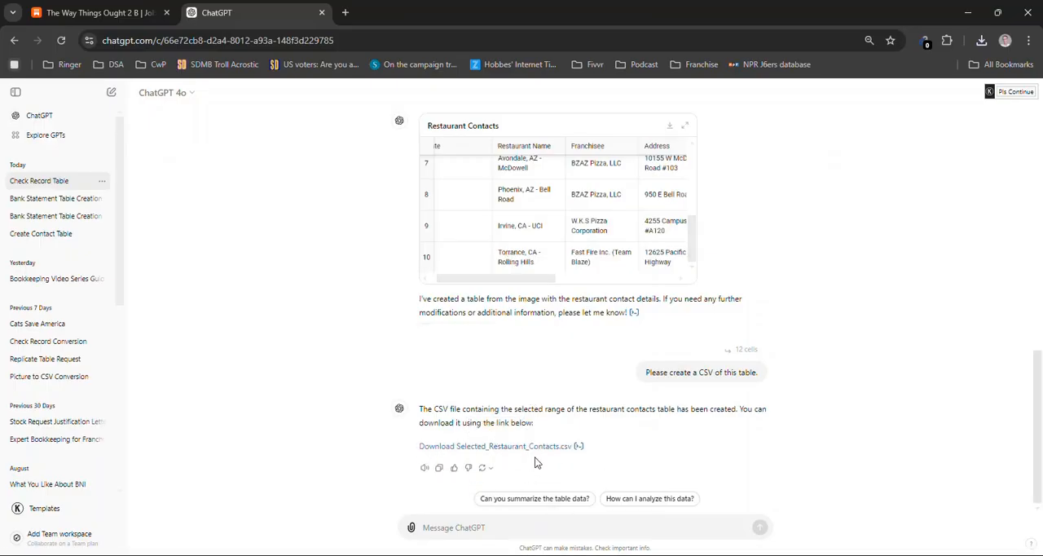
scroll(526, 238, "up", 2)
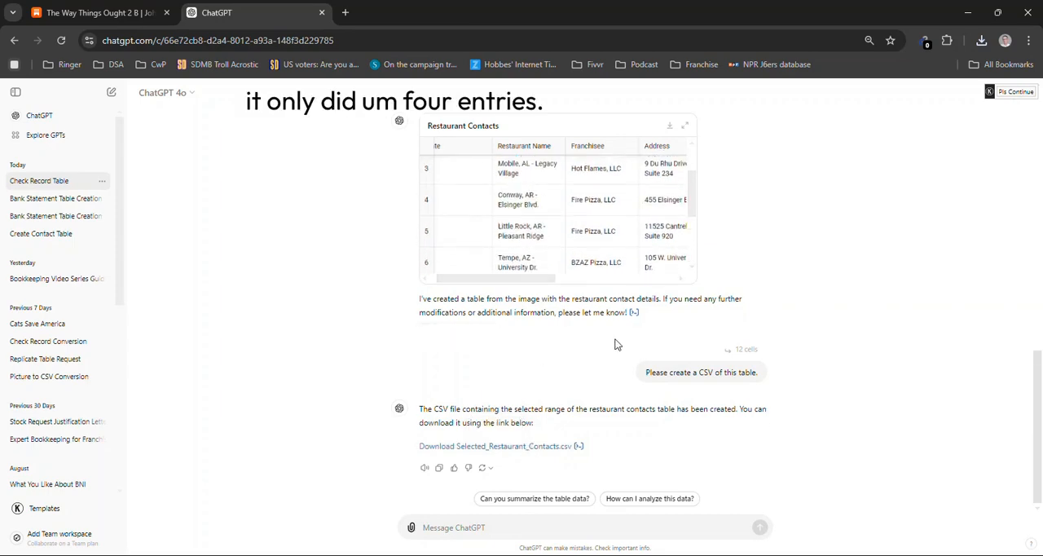
key("alt+Tab")
key("alt+Tab")
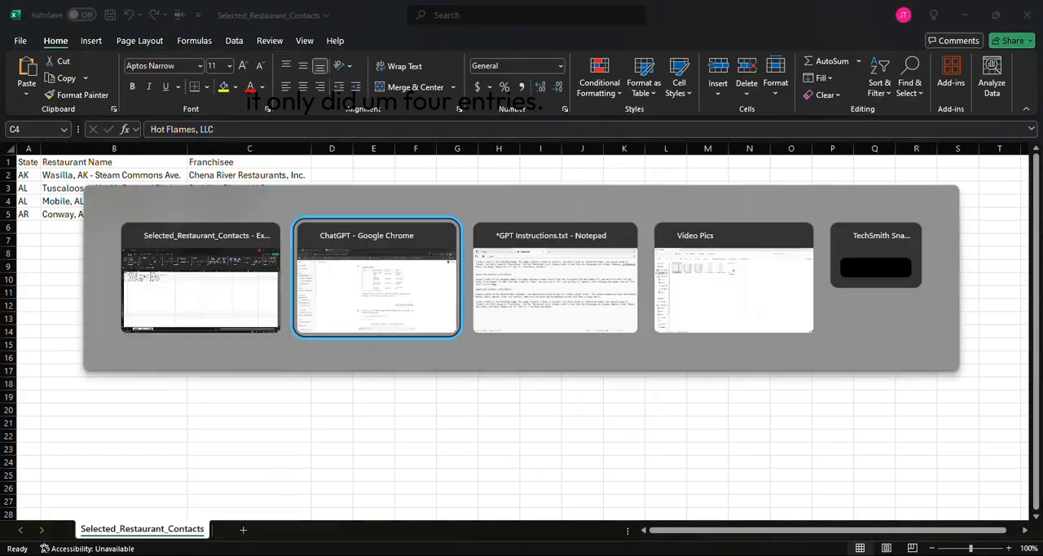
scroll(505, 236, "up", 1)
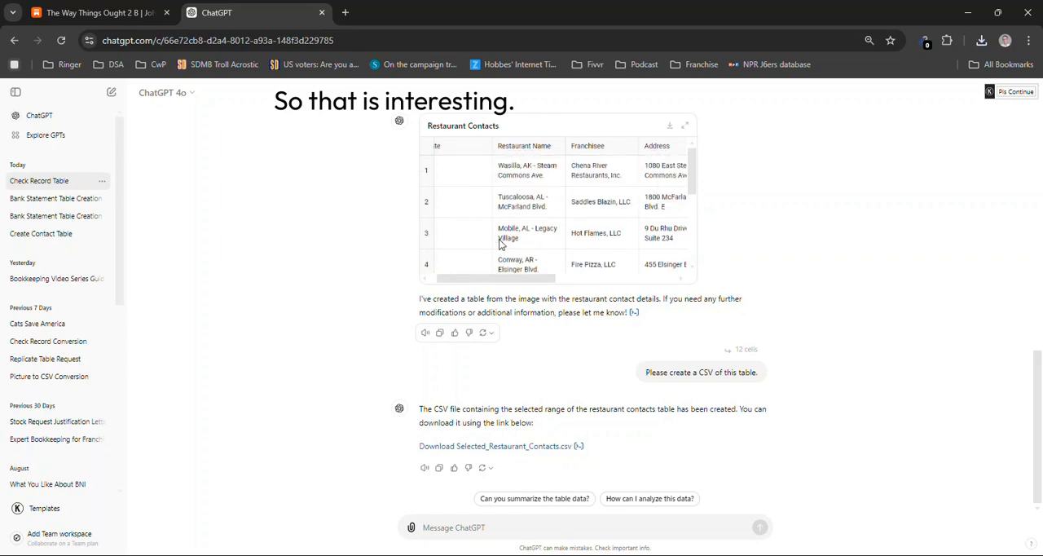
scroll(364, 252, "up", 3)
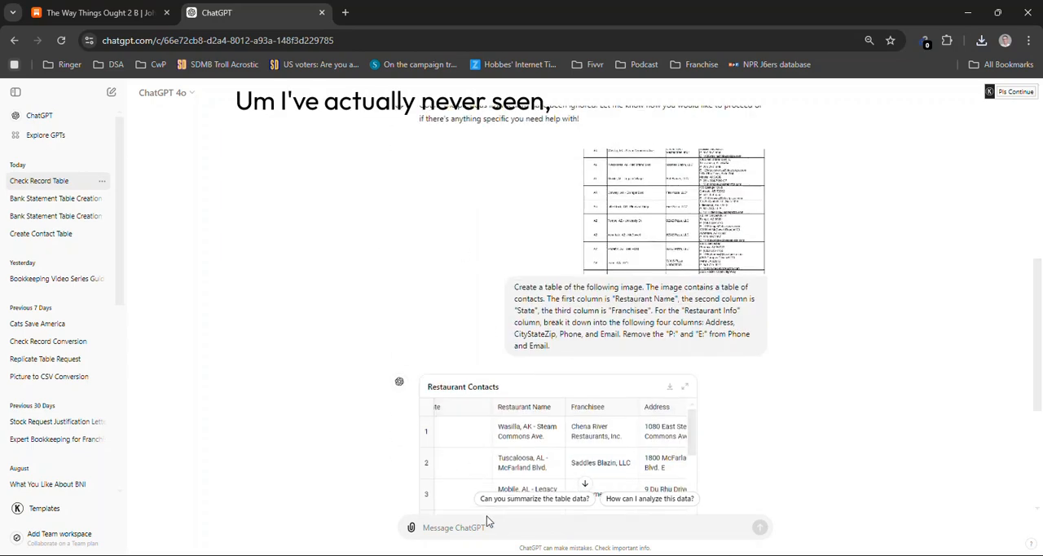
Select the State, Restaurant Name and Franchisee cells of the first three rows in the Restaurant Contacts table
left_click_drag(438, 434, 565, 496)
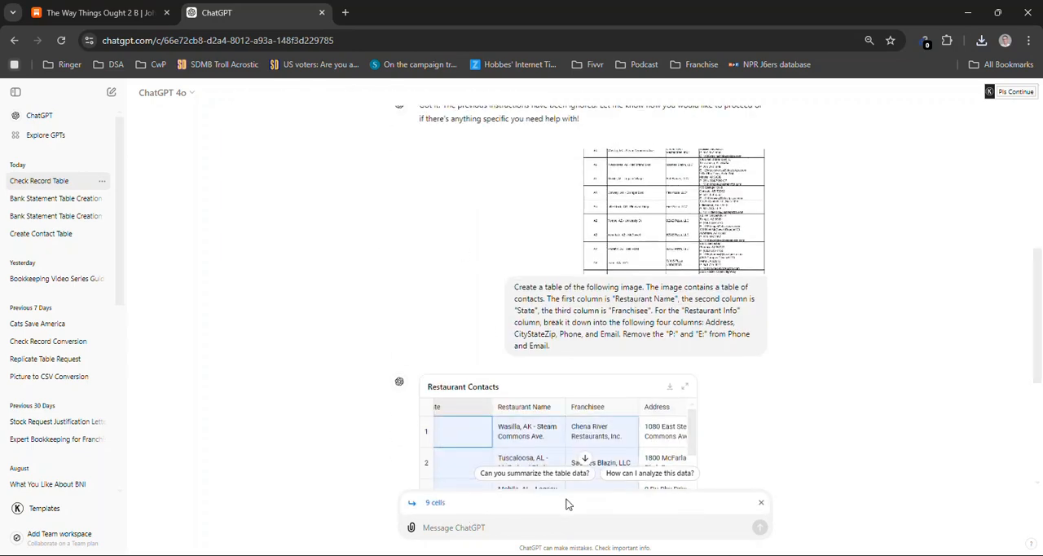
key("Down")
key("Down")
key("Up")
key("Up")
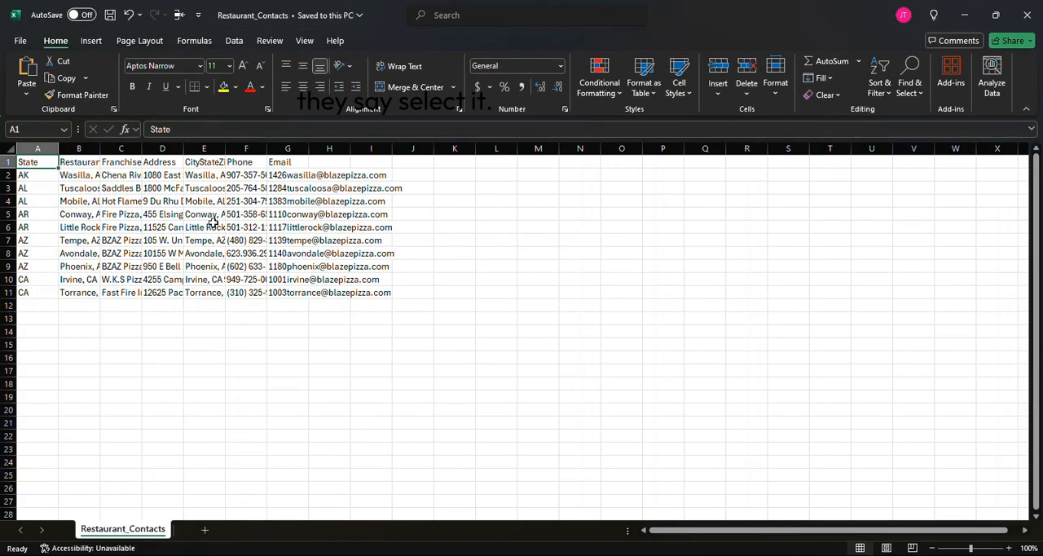
Autofit the widths of columns A to H in the Restaurant_Contacts file in Excel
left_click_drag(37, 148, 343, 147)
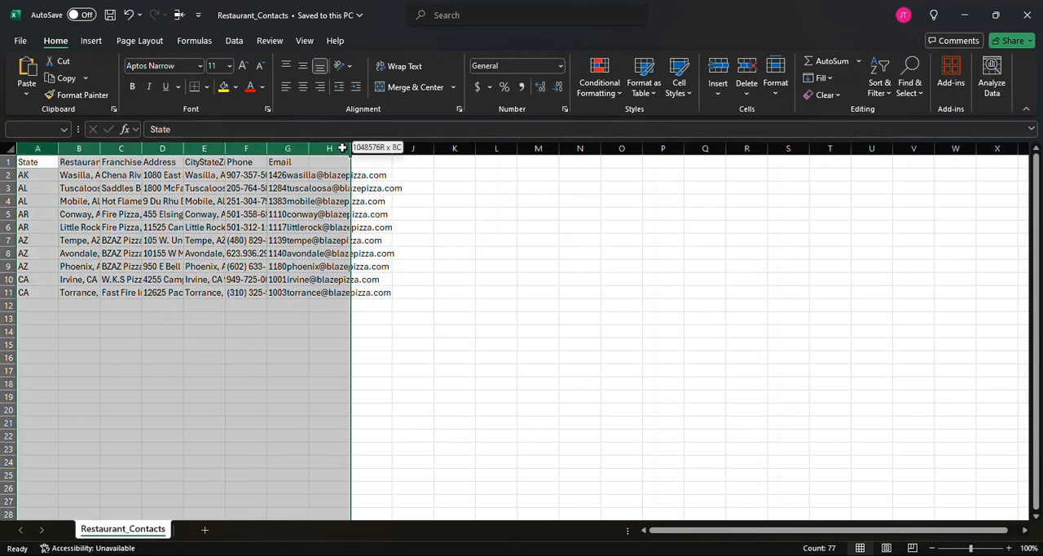
double_click(266, 148)
left_click(472, 253)
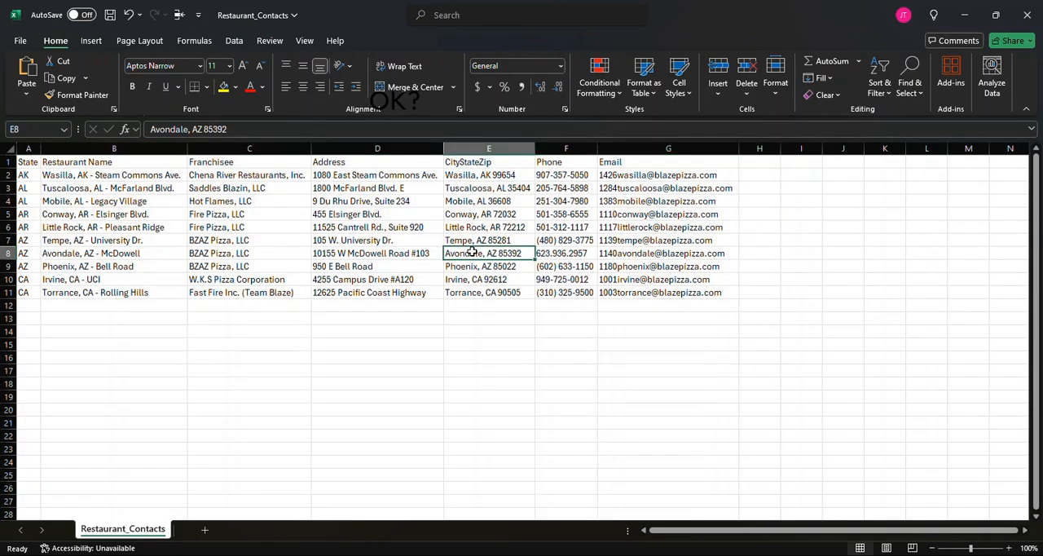
Switch to ChatGPT and select all rows of the Restaurant Contacts table for the next message
key("alt+Tab")
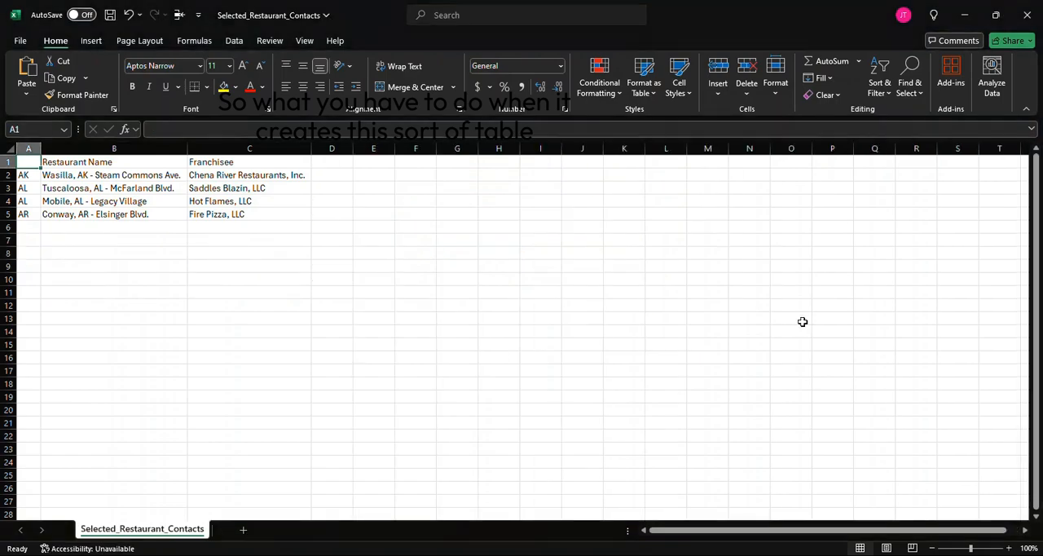
key("alt+Tab")
key("Tab")
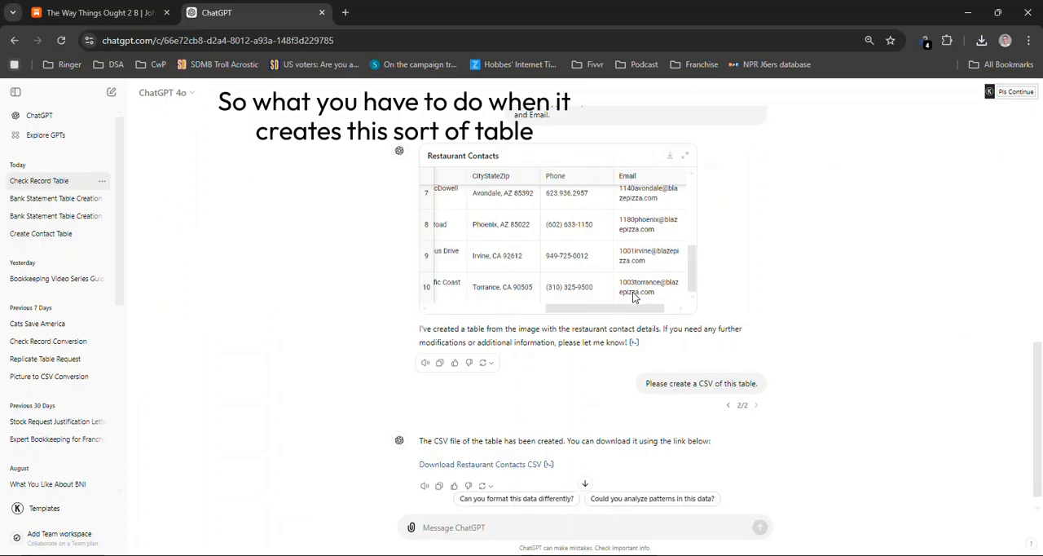
scroll(437, 314, "left", 4)
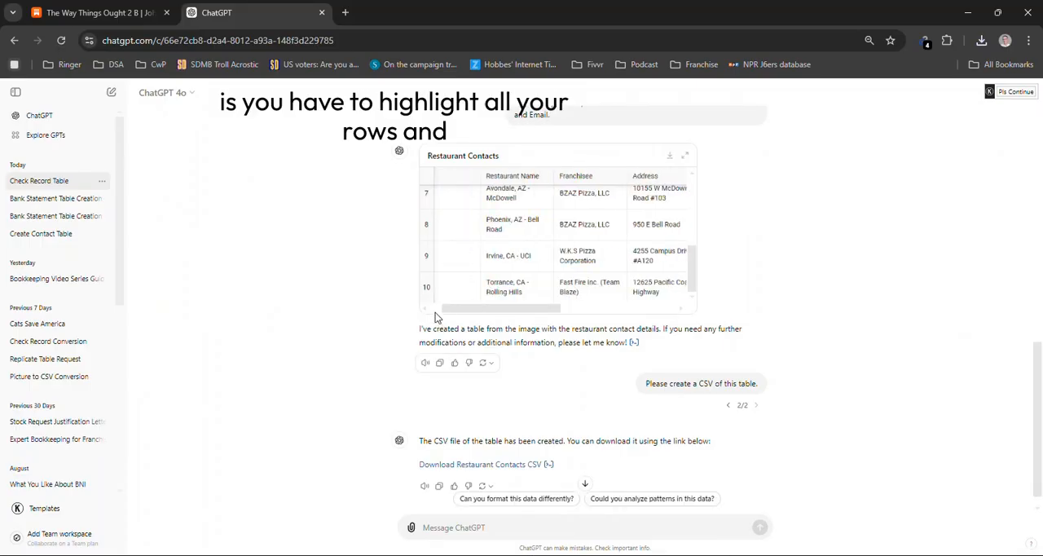
scroll(471, 250, "up", 2)
scroll(469, 249, "up", 3)
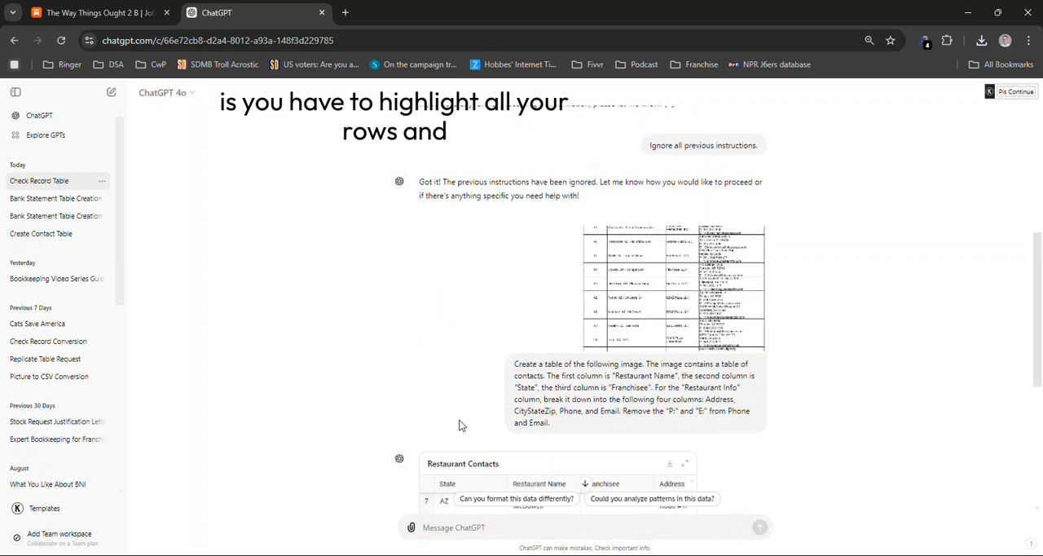
scroll(456, 413, "down", 4)
scroll(693, 236, "up", 3)
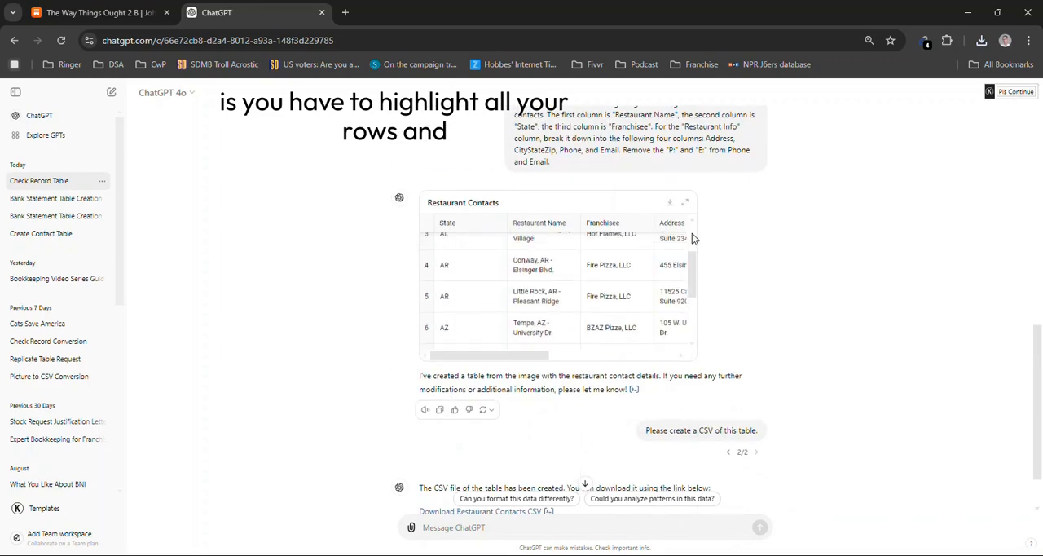
scroll(693, 228, "right", 1)
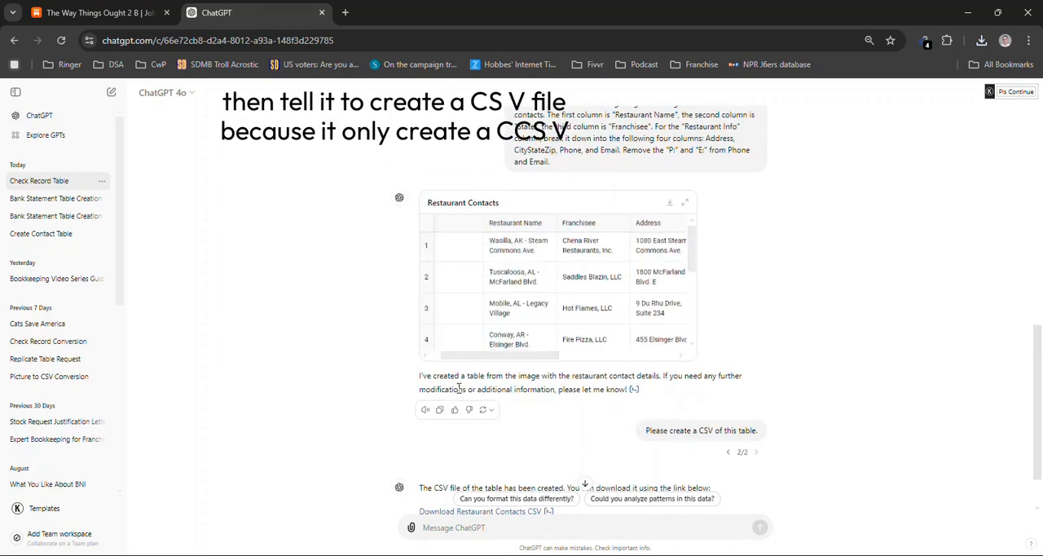
scroll(444, 351, "left", 1)
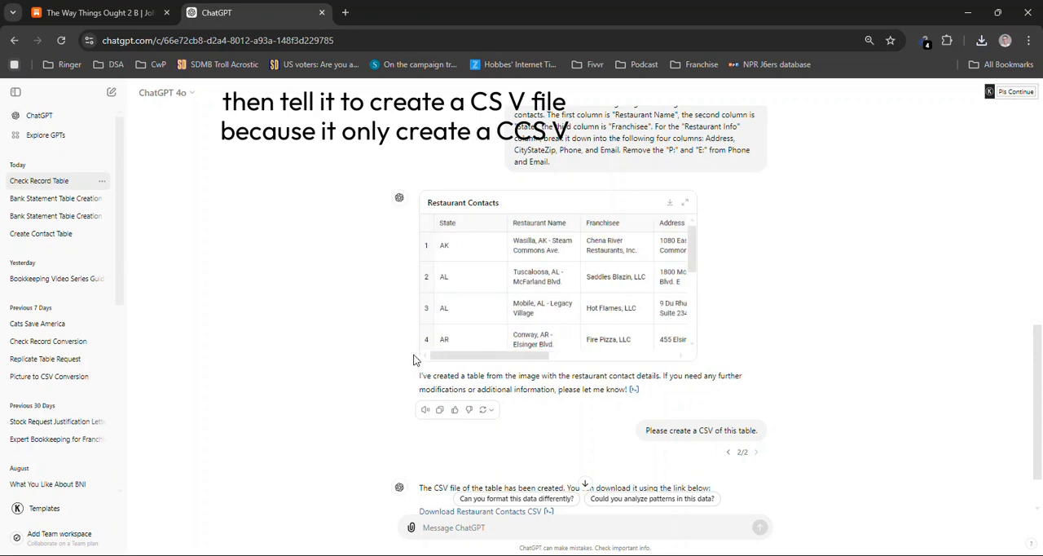
left_click(427, 223)
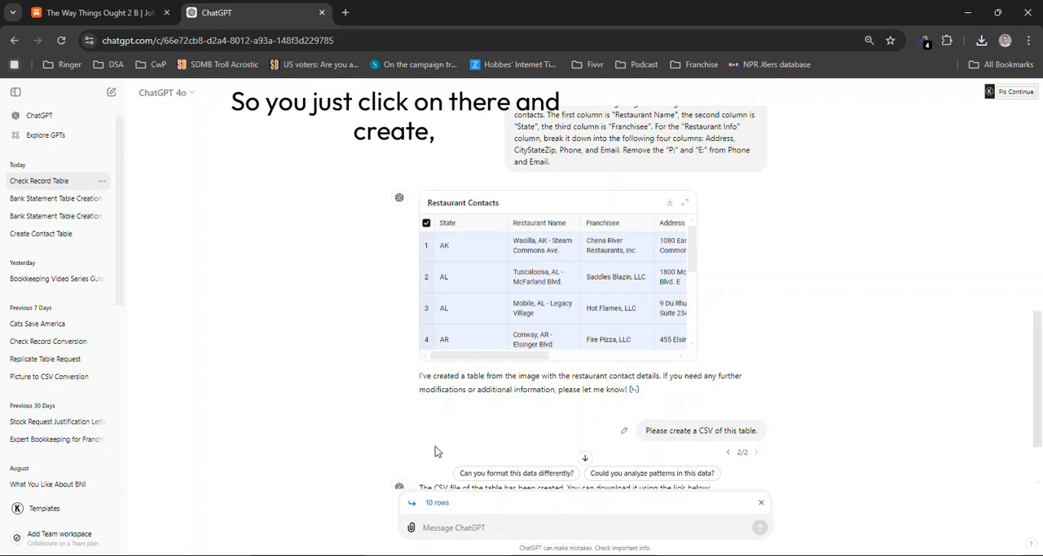
scroll(436, 451, "down", 1)
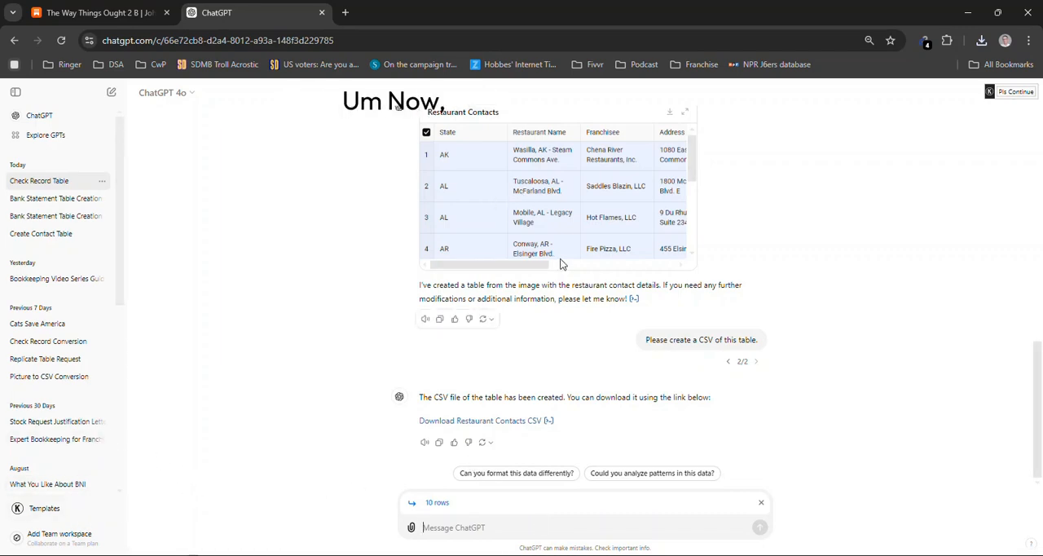
Switch to the Restaurant_Contacts file in Excel and check its email, phone, address and restaurant name entries
key("alt+Tab")
key("alt+Tab")
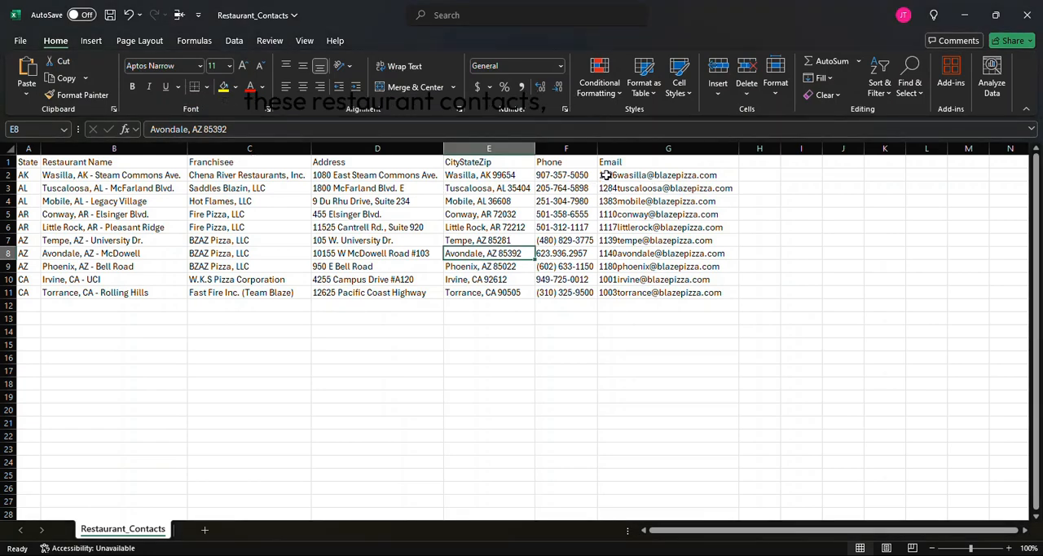
left_click(606, 174)
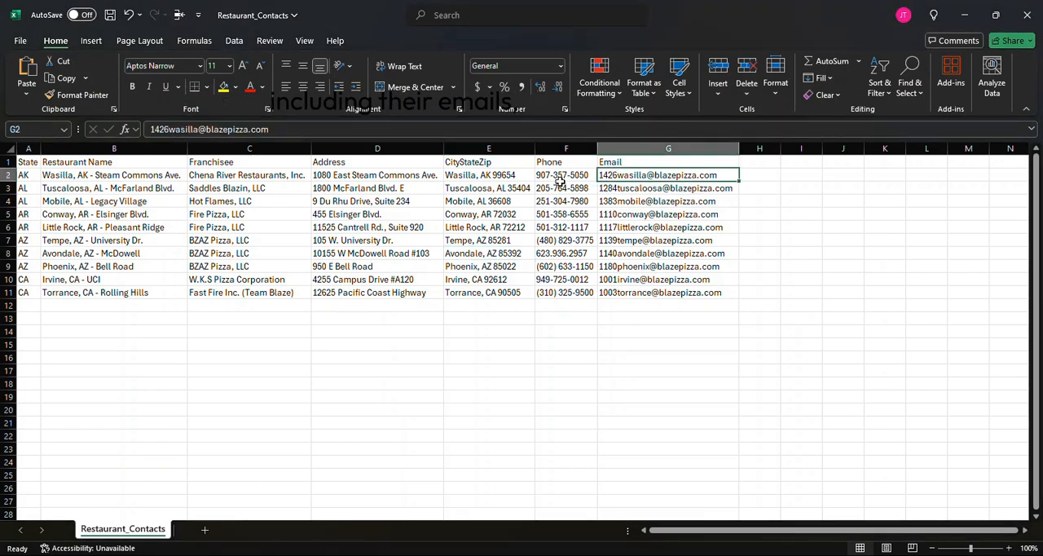
left_click(554, 184)
left_click_drag(354, 184, 350, 178)
left_click(137, 188)
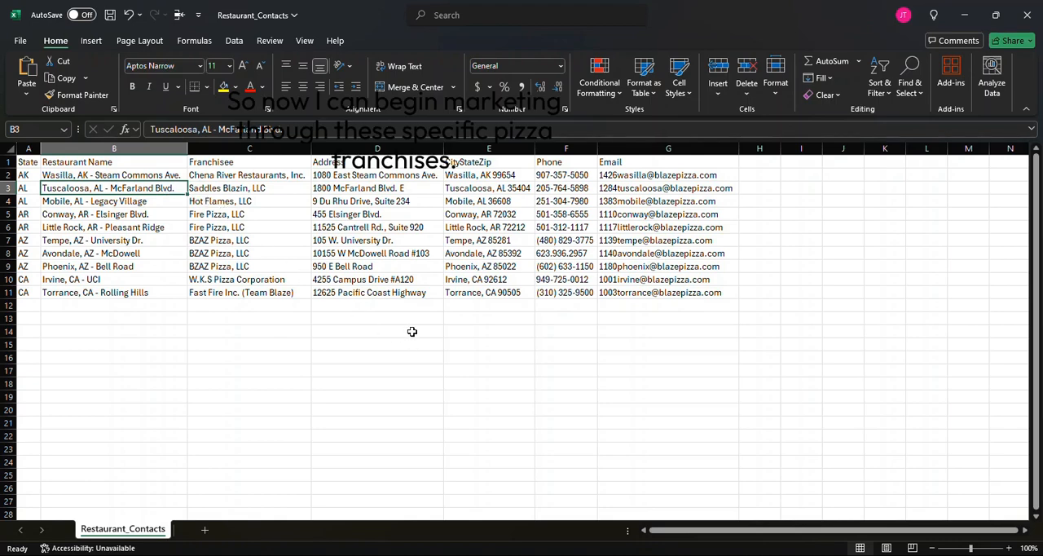
key("alt+Tab")
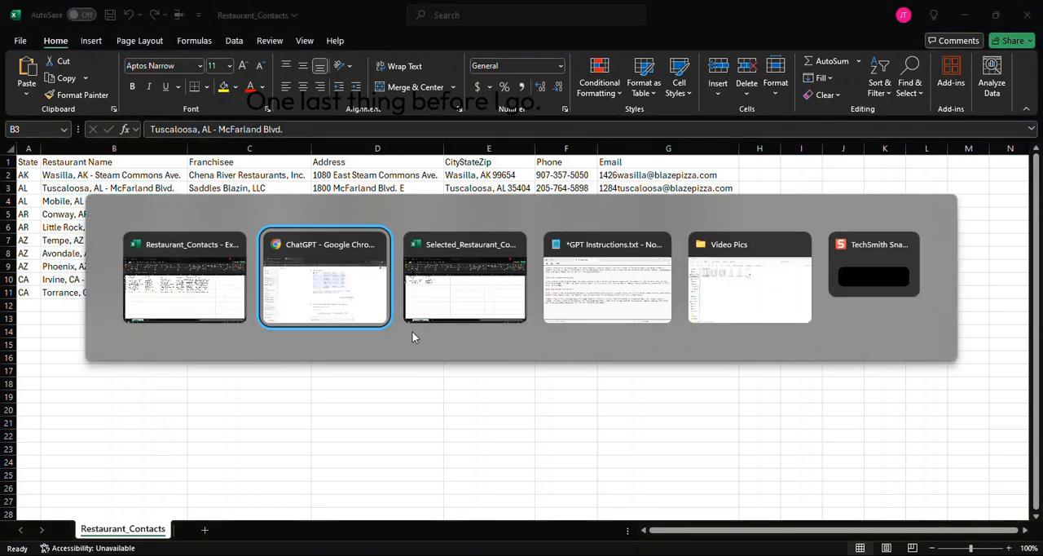